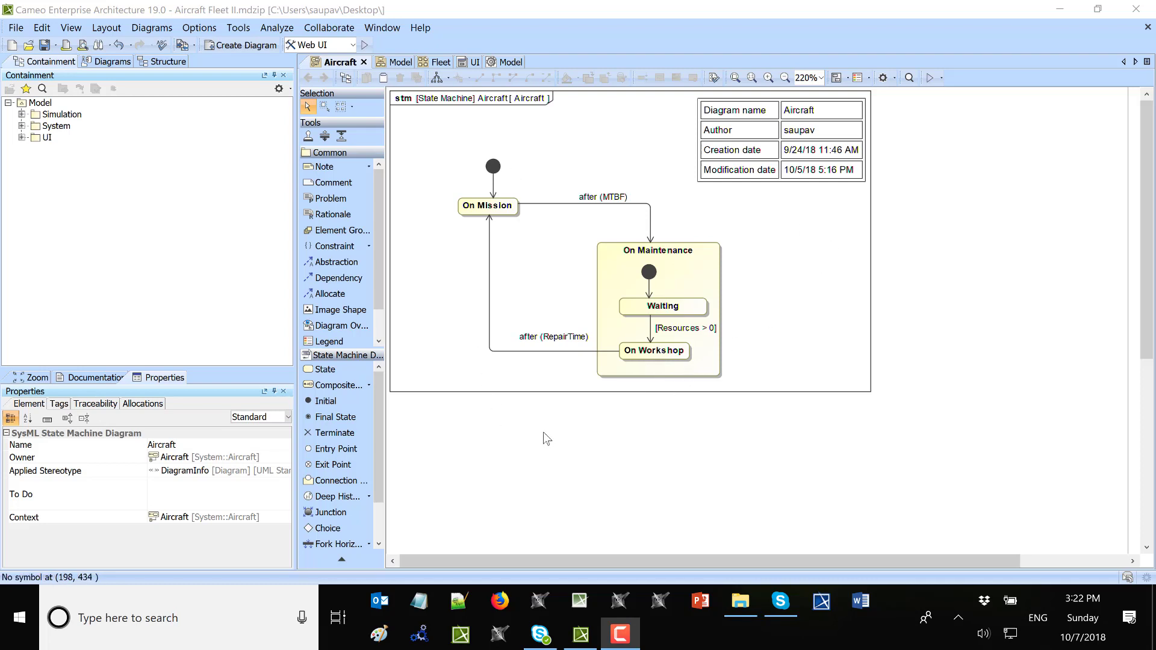
Step: Examine the Model block definition diagram, with the Context, Fleet and Aircraft blocks and their value properties
{"action": "left_click", "coordinate": [400, 62]}
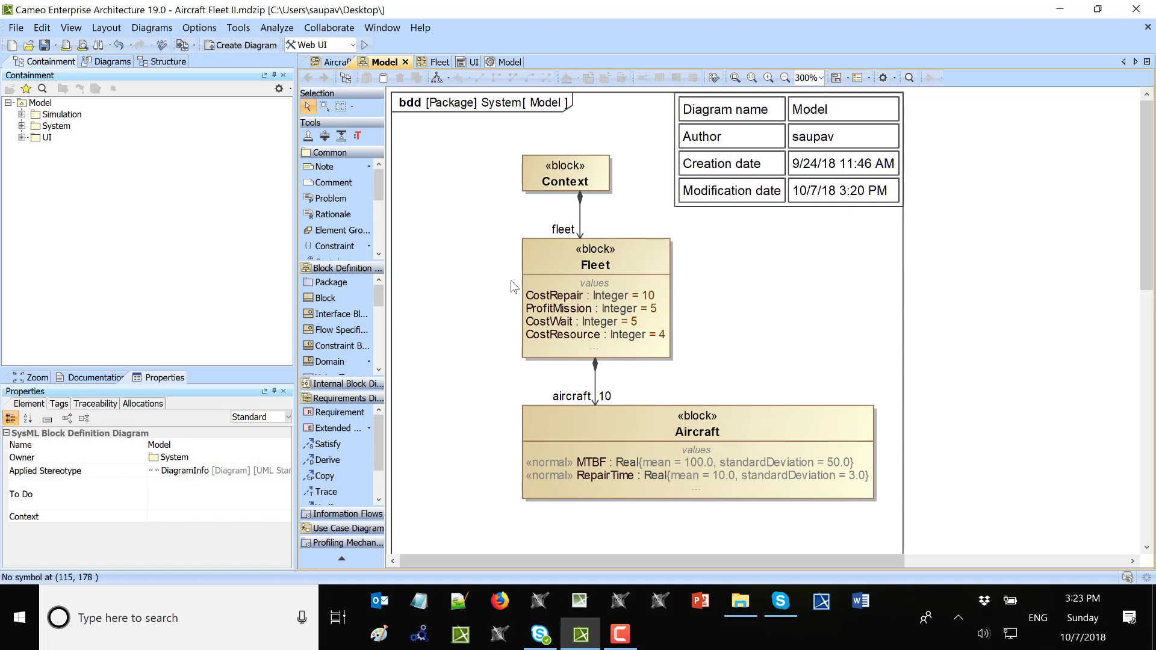
{"action": "scroll", "coordinate": [712, 439], "scroll_direction": "down", "scroll_amount": 1}
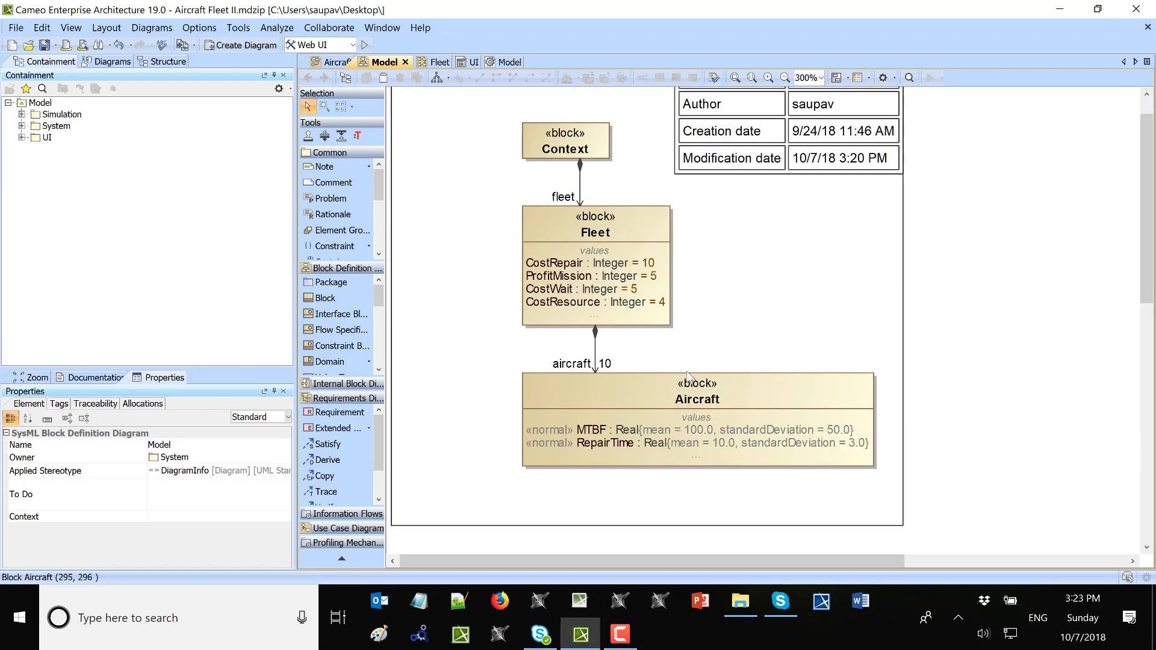
{"action": "scroll", "coordinate": [621, 421], "scroll_direction": "down", "scroll_amount": 3}
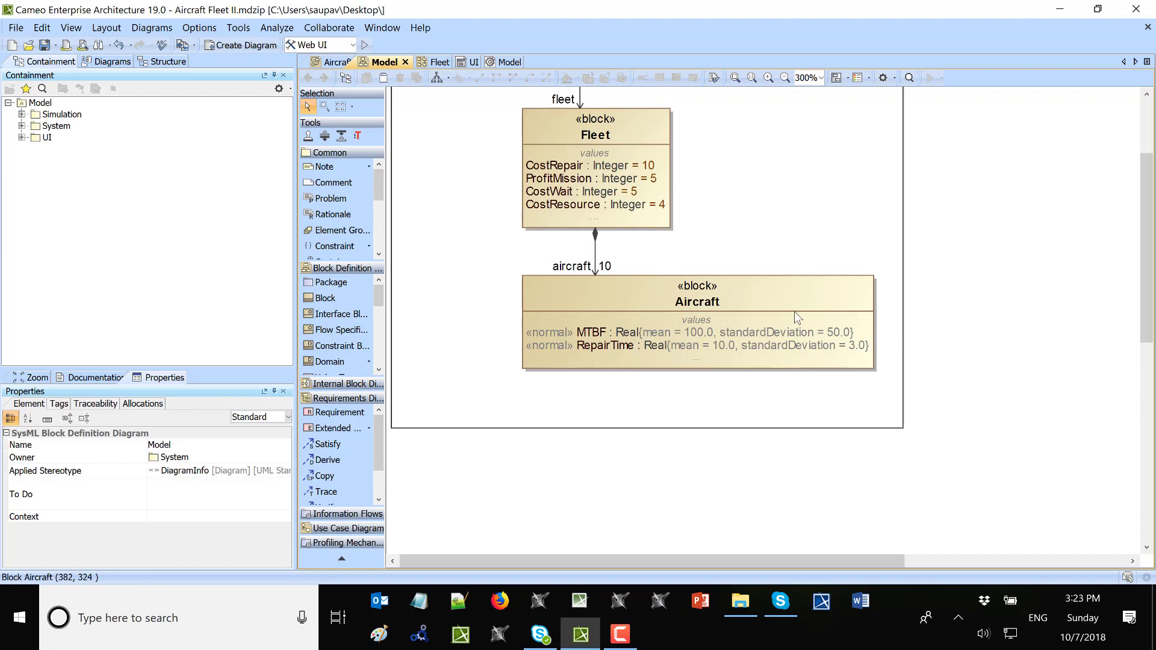
{"action": "scroll", "coordinate": [777, 319], "scroll_direction": "down", "scroll_amount": 1}
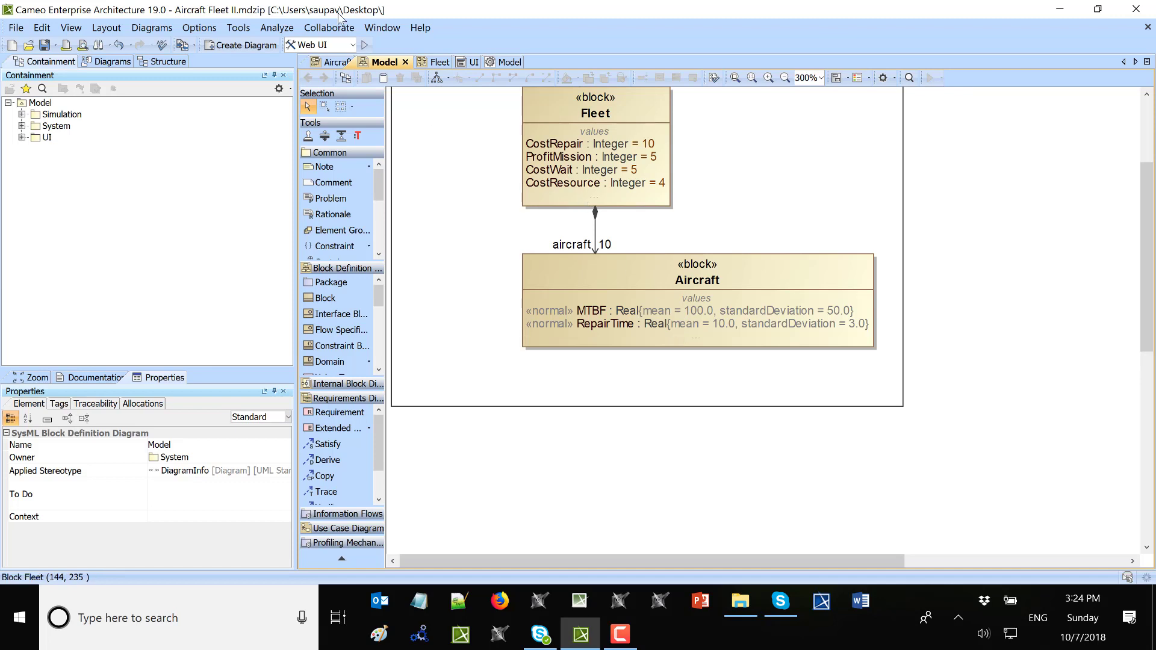
Step: Examine the Fleet parametric diagram and its cost and profit constraint blocks
{"action": "left_click", "coordinate": [439, 62]}
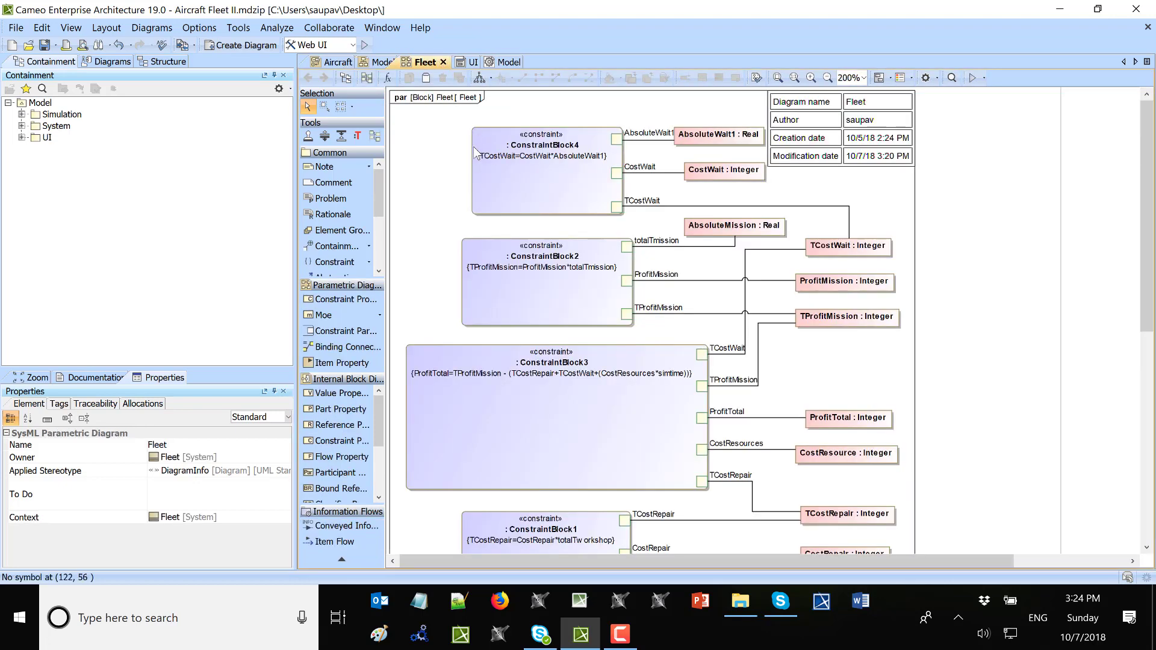
{"action": "scroll", "coordinate": [472, 164], "scroll_direction": "down", "scroll_amount": 3}
{"action": "scroll", "coordinate": [470, 155], "scroll_direction": "up", "scroll_amount": 3}
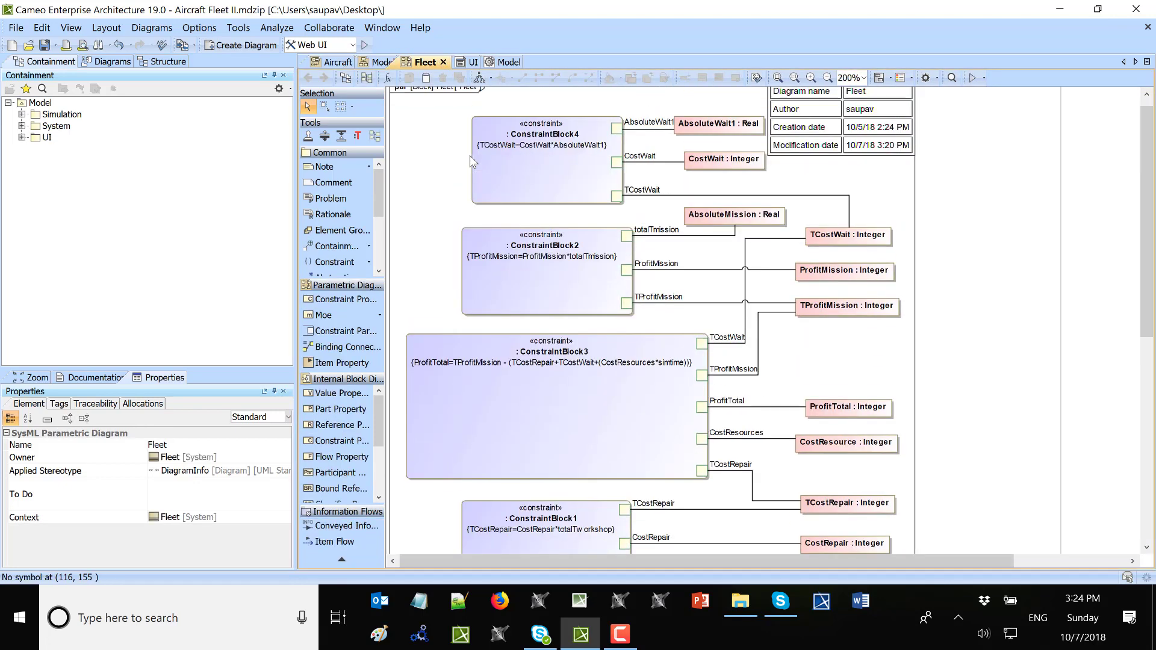
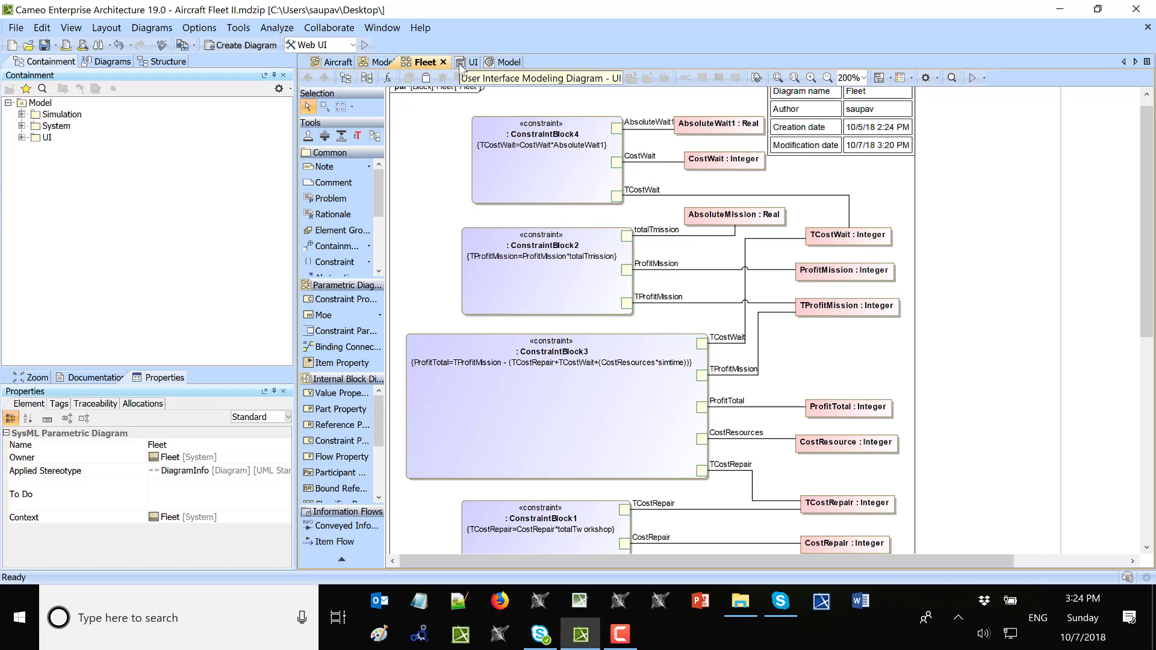
Step: Examine the UI diagram with the Context frame's cost fields, resource slider and chart placeholders
{"action": "left_click", "coordinate": [461, 64]}
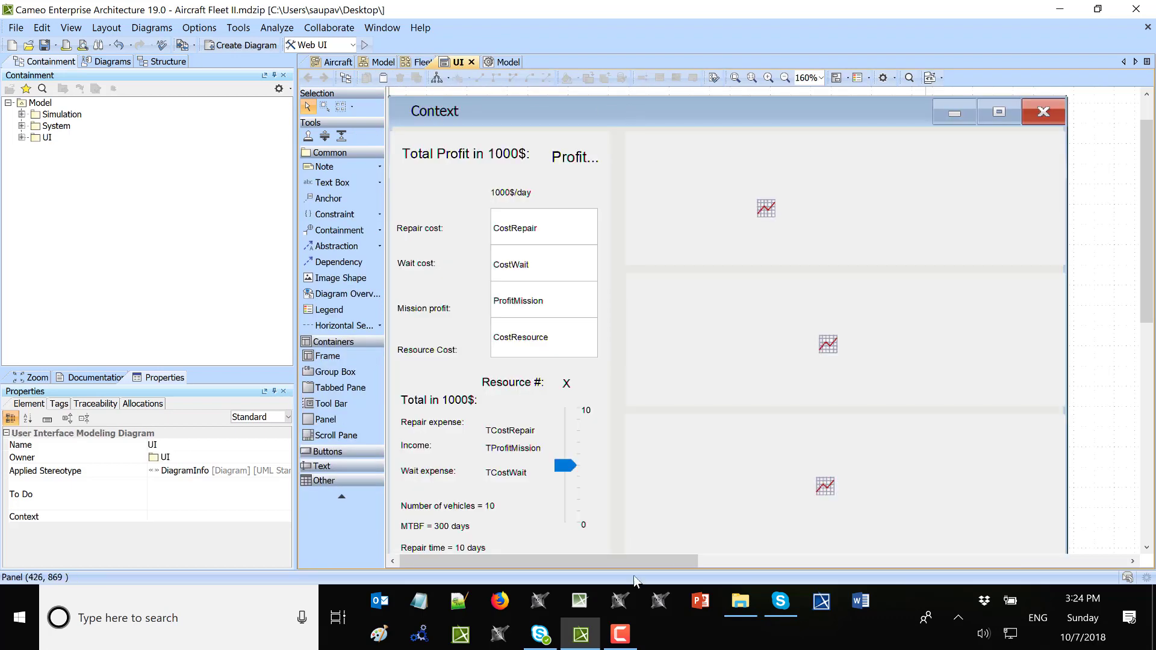
{"action": "scroll", "coordinate": [564, 508], "scroll_direction": "down", "scroll_amount": 1}
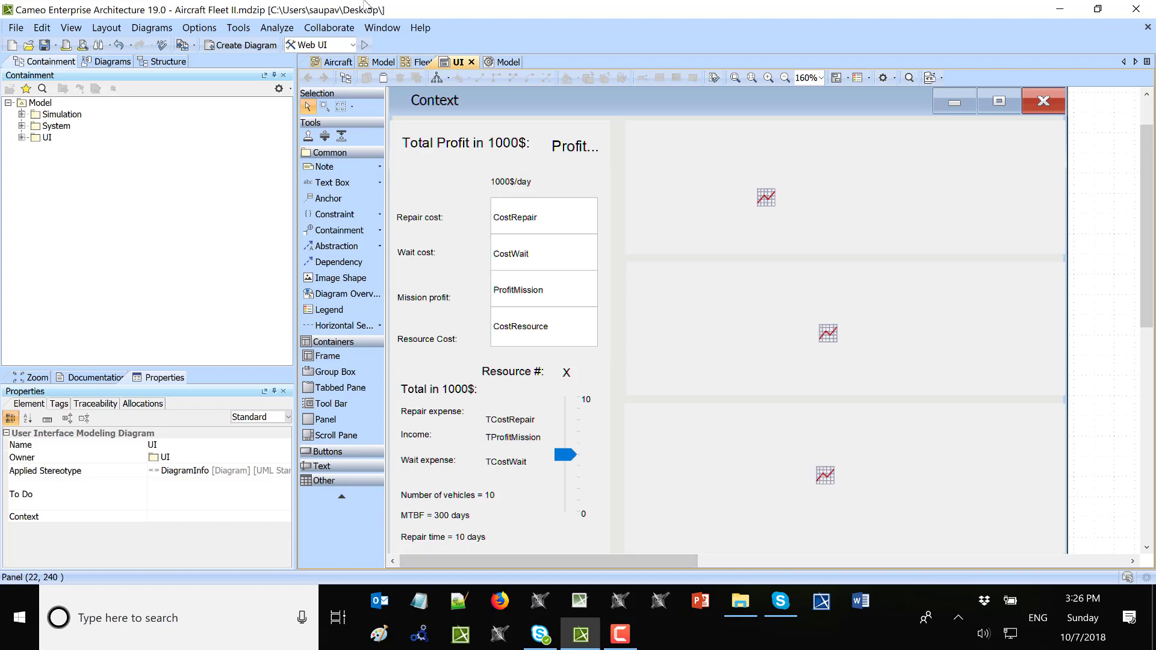
Step: Examine the Simulation package's Model diagram, comparing the Web UI and App UI configurations and the time series charts
{"action": "left_click", "coordinate": [500, 62]}
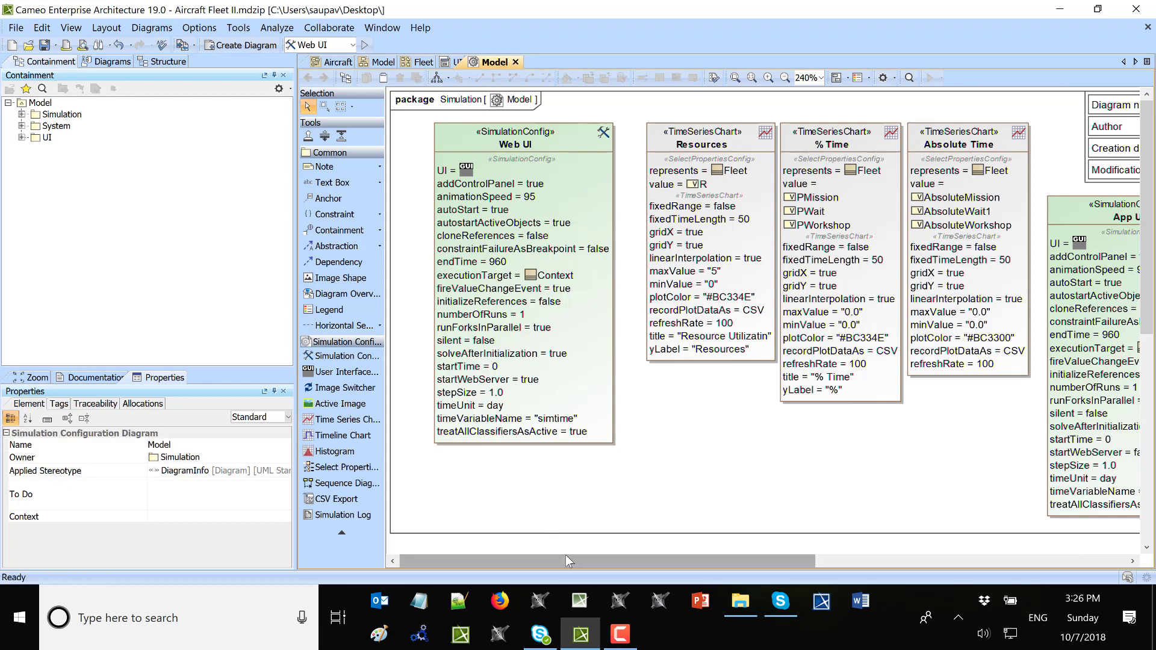
{"action": "mouse_move", "coordinate": [565, 557]}
{"action": "left_mouse_down"}
{"action": "mouse_move", "coordinate": [635, 562]}
{"action": "mouse_move", "coordinate": [586, 559]}
{"action": "left_mouse_up"}
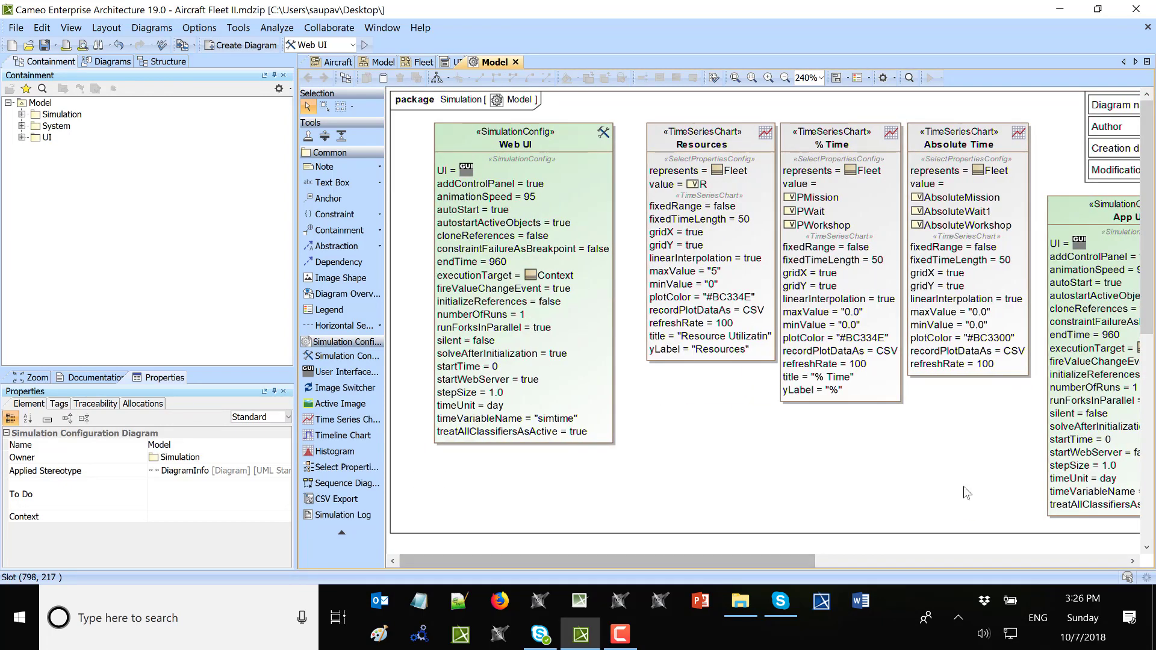
{"action": "left_click_drag", "start_coordinate": [774, 565], "coordinate": [879, 564]}
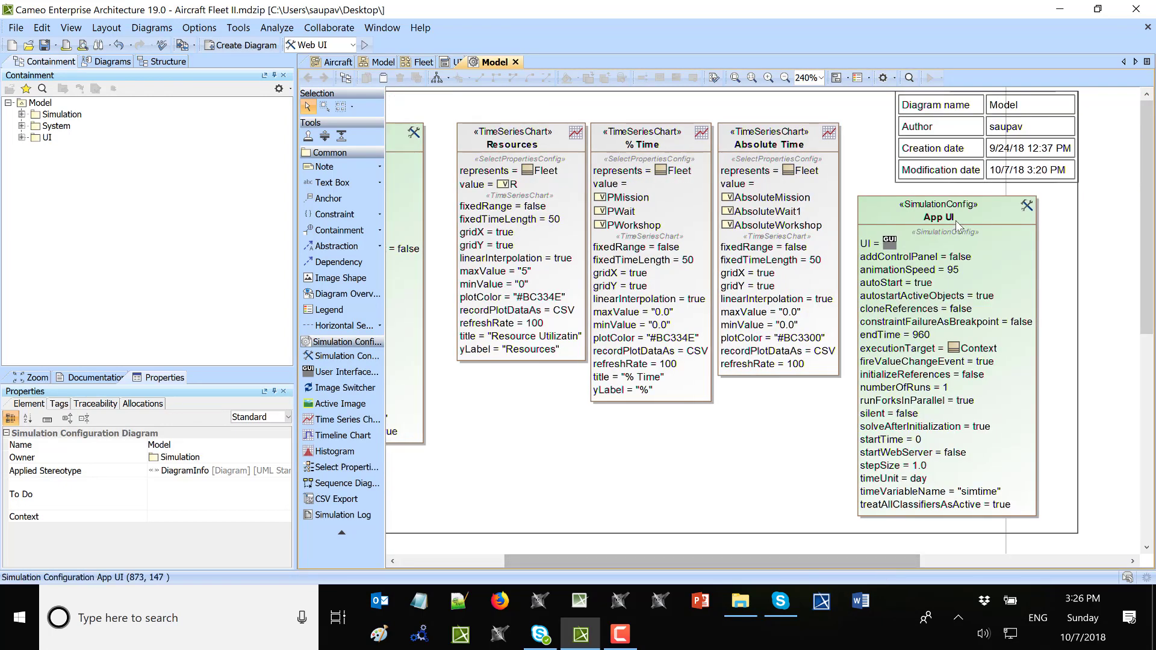
{"action": "left_click_drag", "start_coordinate": [601, 559], "coordinate": [517, 562]}
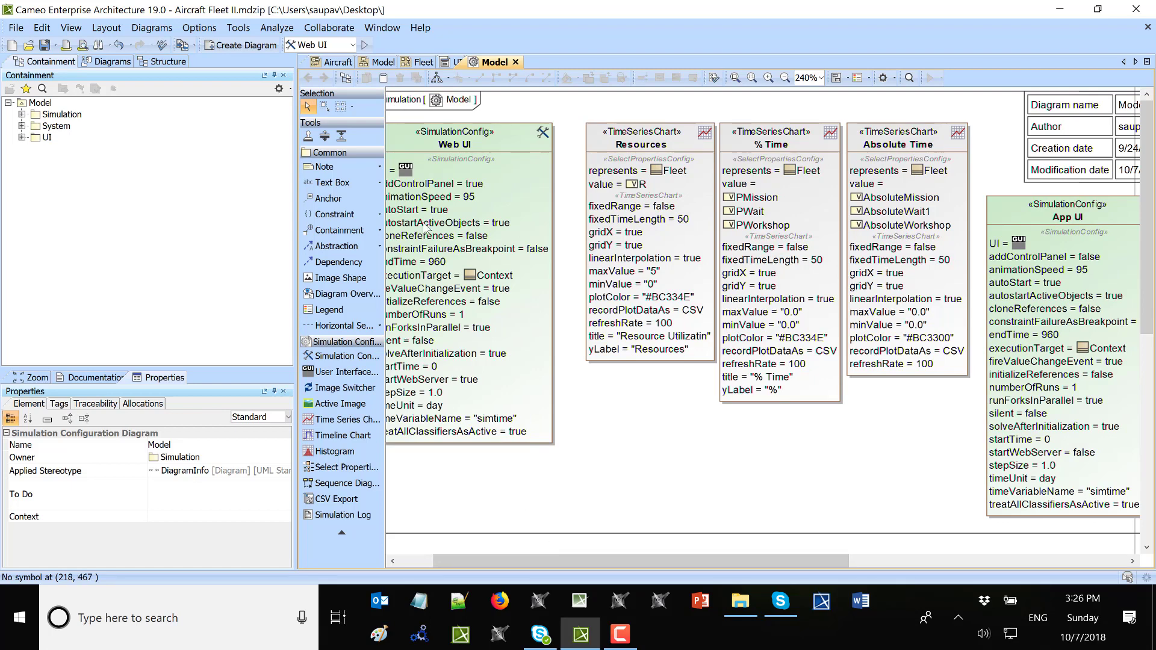
{"action": "right_click", "coordinate": [451, 160]}
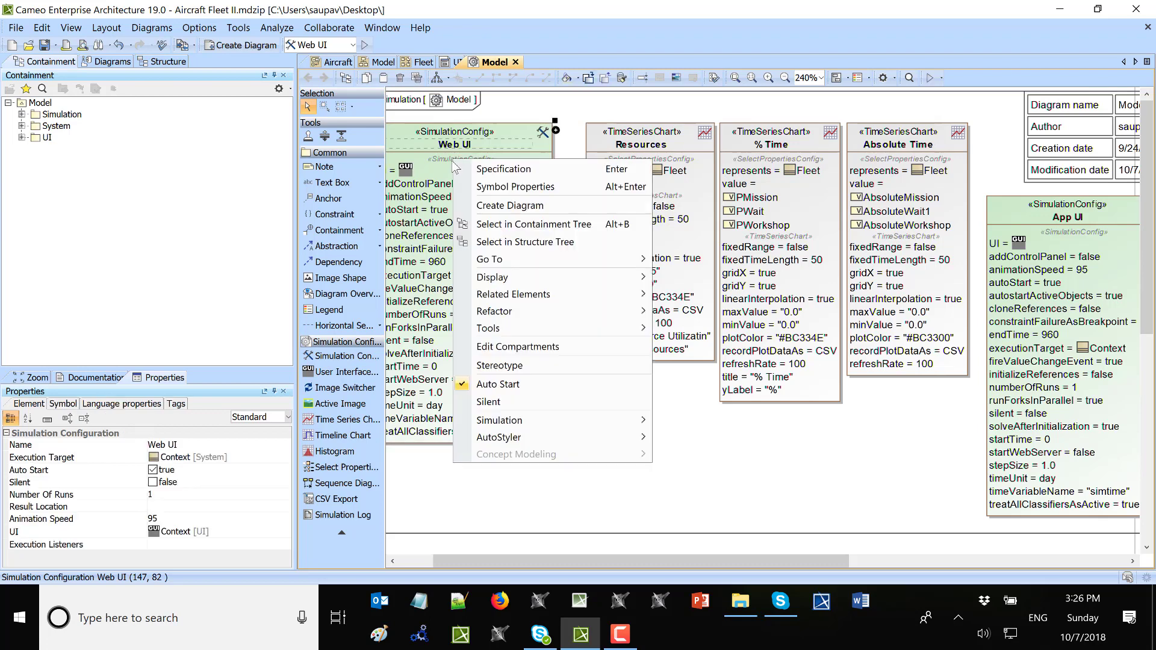
{"action": "left_click", "coordinate": [569, 102]}
{"action": "left_click", "coordinate": [572, 107]}
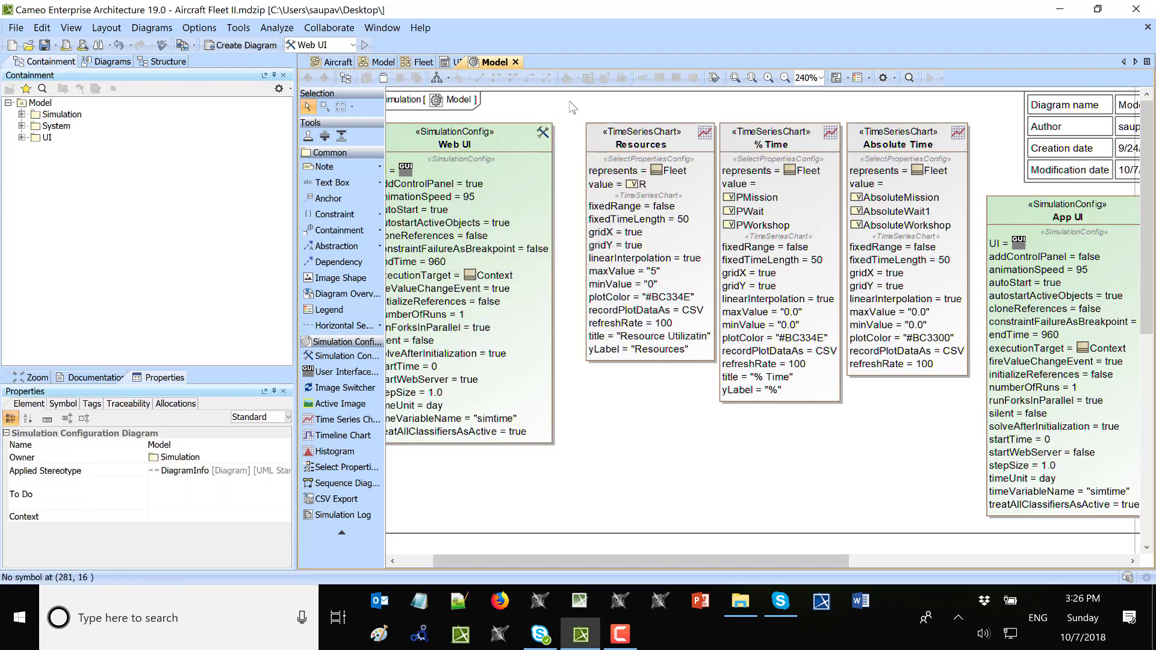
Step: Choose App UI as the simulation configuration and run it
{"action": "left_click", "coordinate": [353, 45]}
{"action": "left_click", "coordinate": [314, 59]}
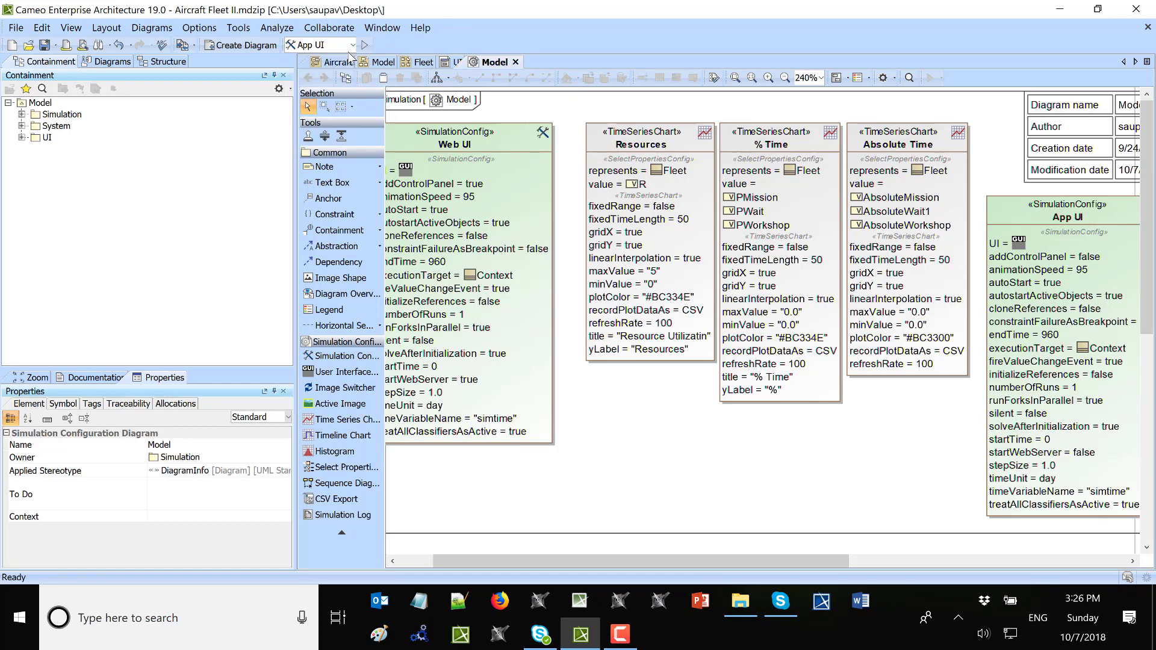
{"action": "left_click", "coordinate": [364, 45]}
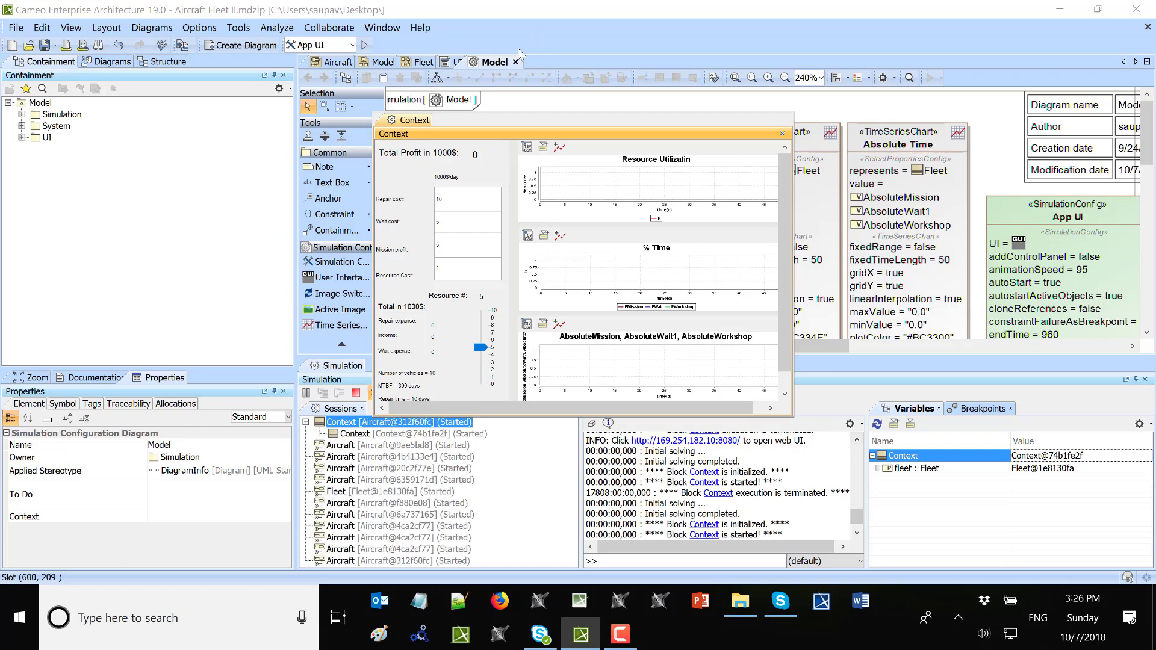
Step: Show the Aircraft state machine diagram and move the Context simulation window off the diagram
{"action": "left_click", "coordinate": [337, 62]}
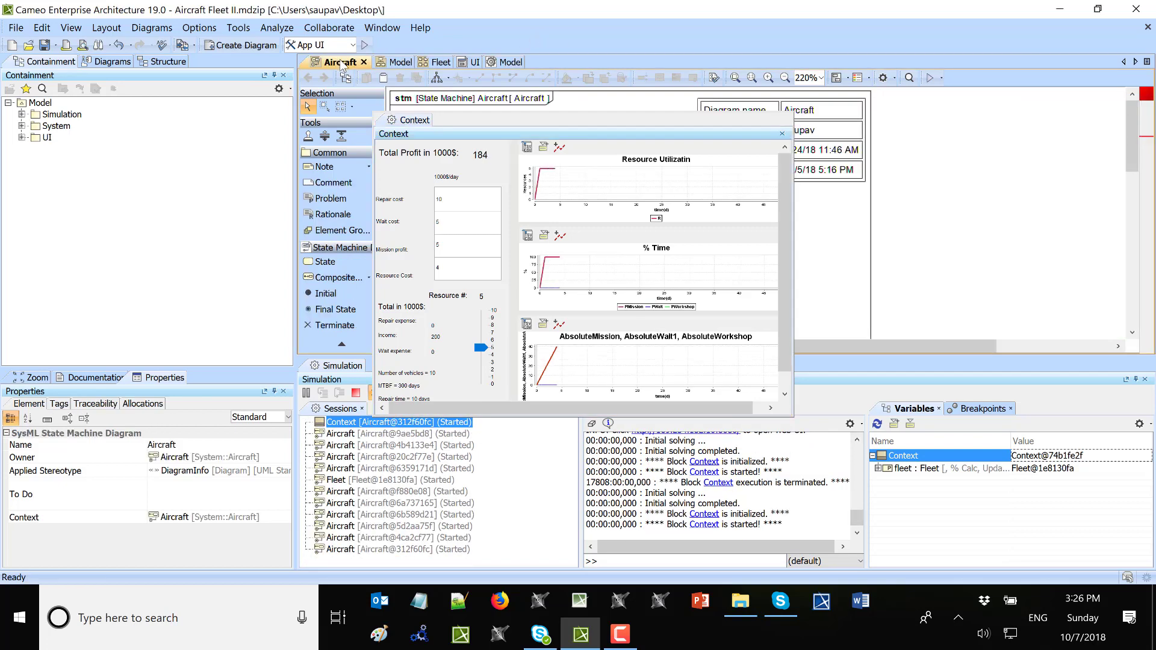
{"action": "left_click_drag", "start_coordinate": [653, 137], "coordinate": [302, 103]}
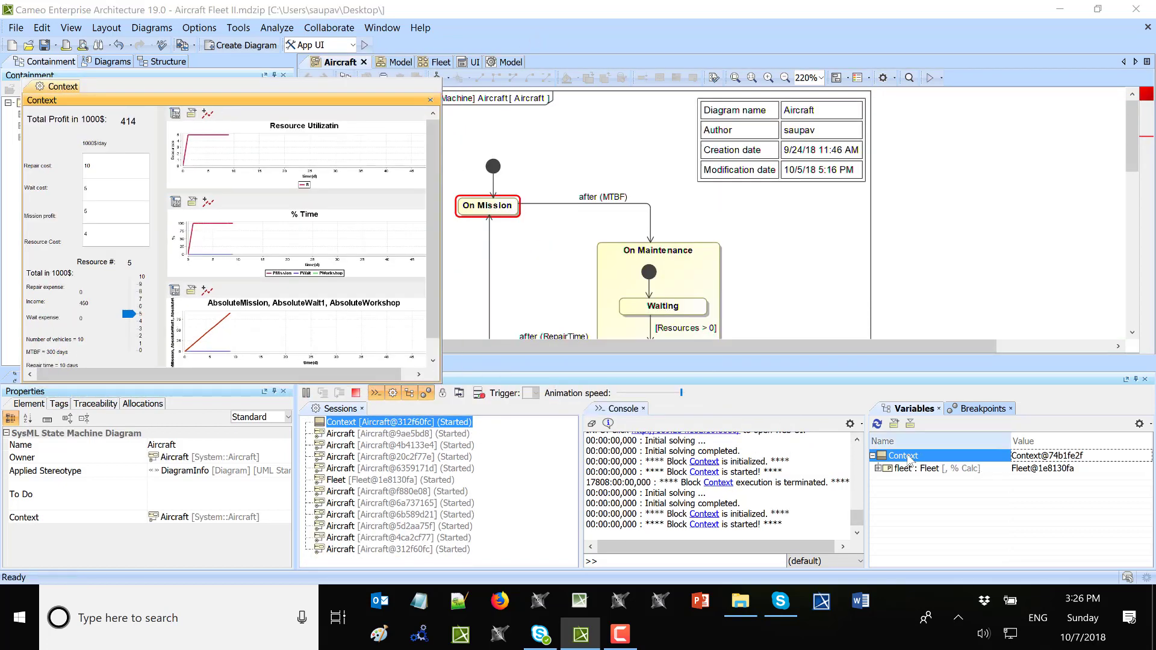
Step: Expand the fleet and its aircraft among the simulation variables and inspect the values of aircraft [2]
{"action": "left_click", "coordinate": [878, 469]}
{"action": "scroll", "coordinate": [918, 518], "scroll_direction": "down", "scroll_amount": 6}
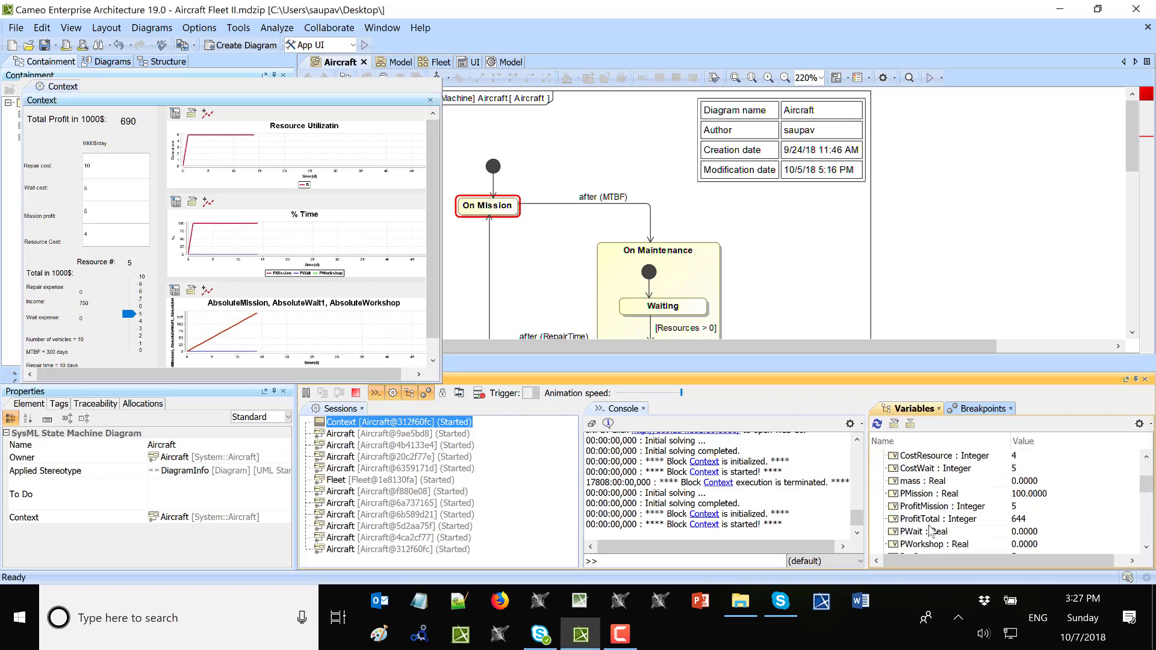
{"action": "scroll", "coordinate": [918, 524], "scroll_direction": "down", "scroll_amount": 1}
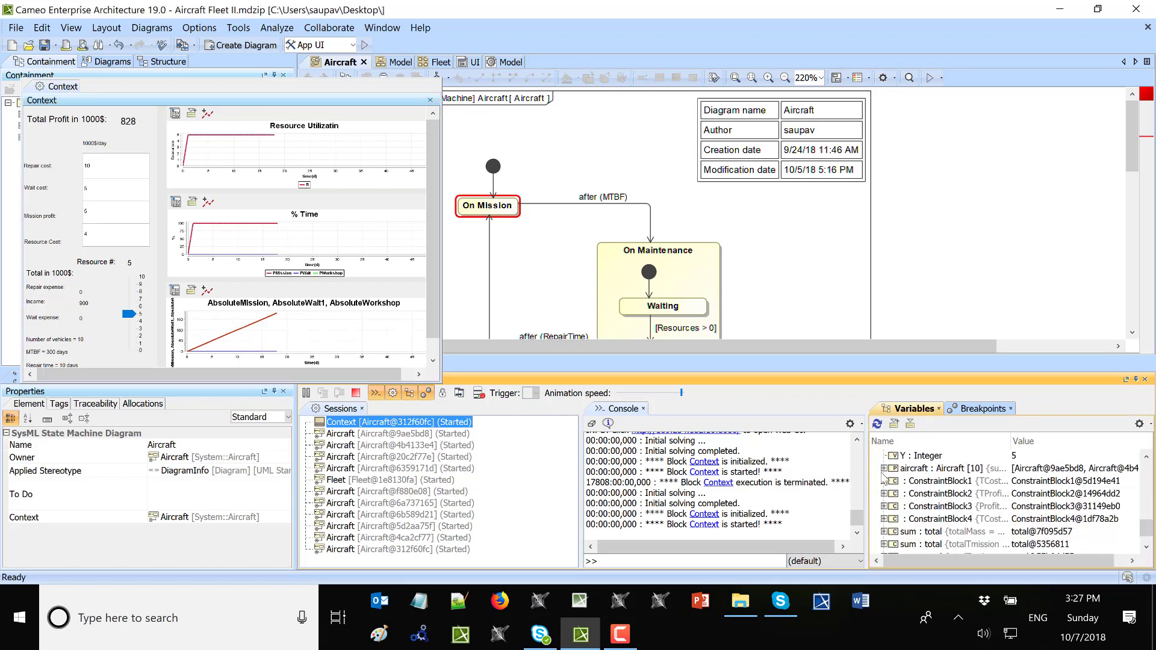
{"action": "double_click", "coordinate": [890, 469]}
{"action": "scroll", "coordinate": [927, 494], "scroll_direction": "down", "scroll_amount": 1}
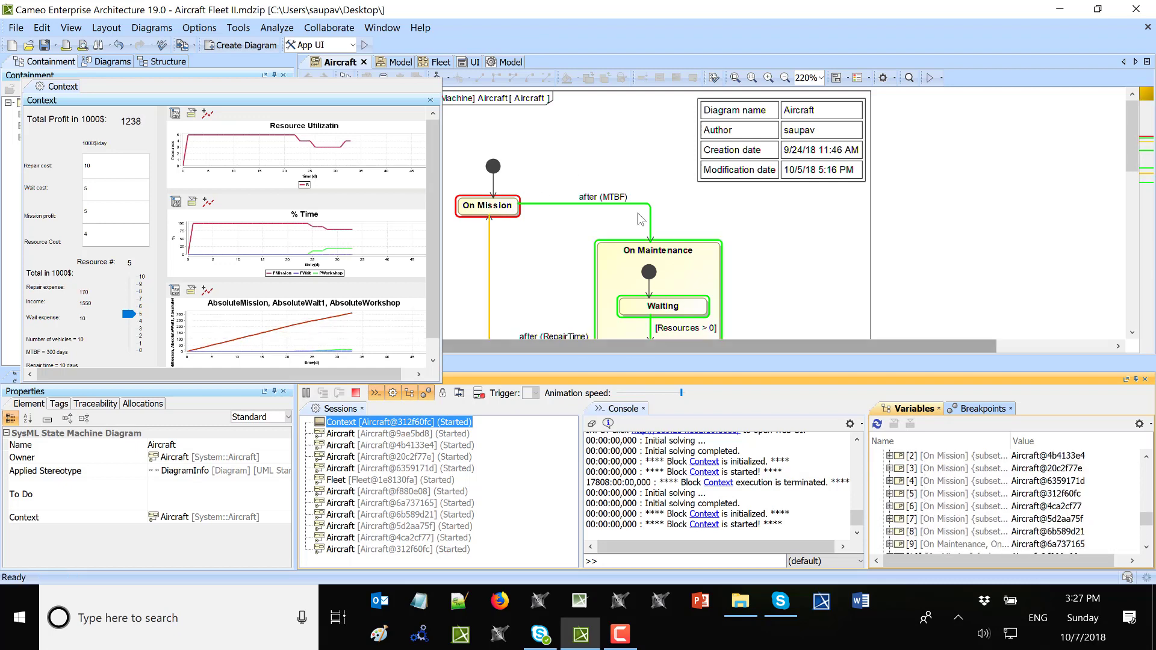
{"action": "left_click", "coordinate": [890, 456]}
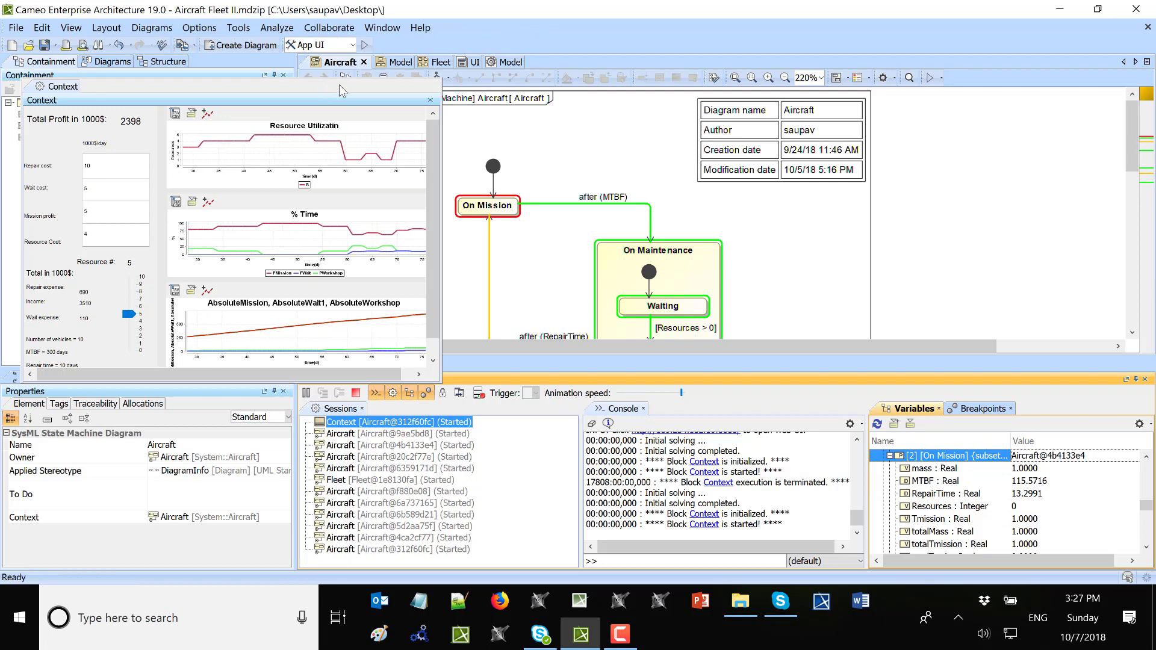
Step: Move the Context simulation window higher and enlarge it so all three charts fit
{"action": "left_click_drag", "start_coordinate": [338, 84], "coordinate": [367, 56]}
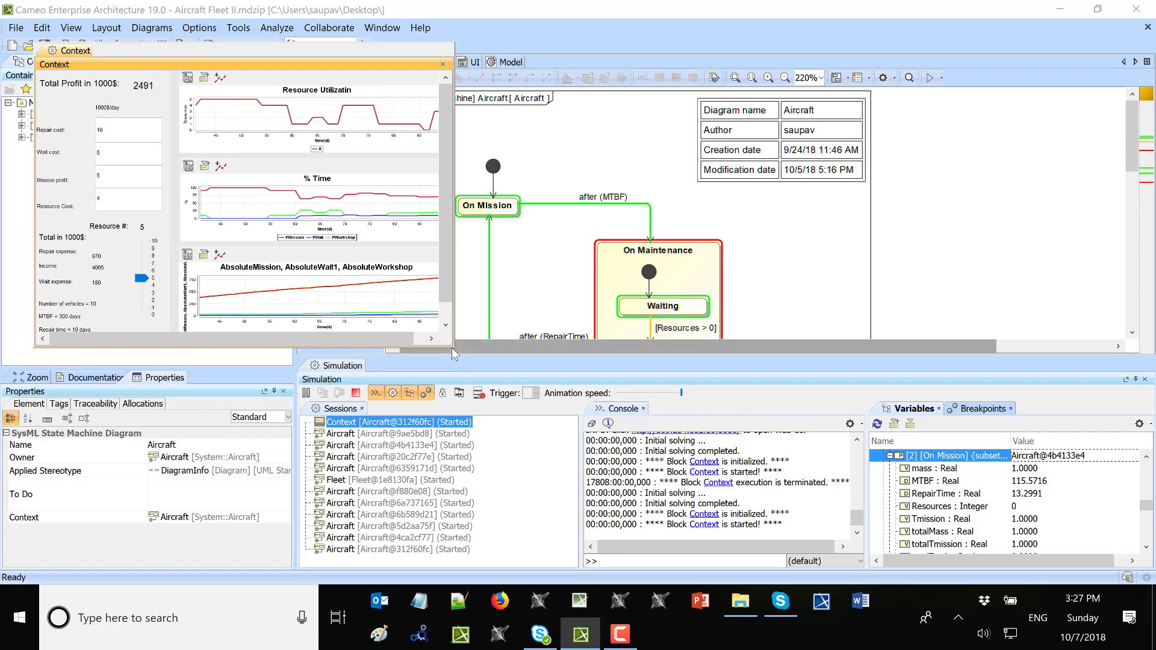
{"action": "left_click_drag", "start_coordinate": [451, 349], "coordinate": [464, 355]}
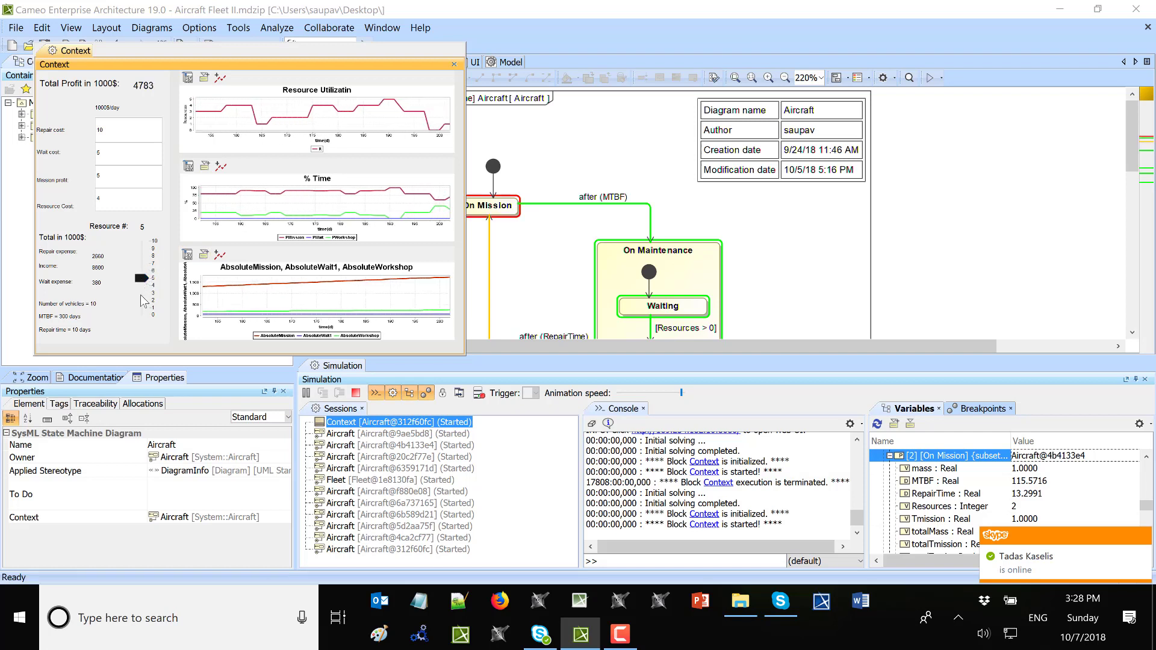
Step: Try a resource cost of 40 in the running Context simulation, and replace it with 10
{"action": "left_click", "coordinate": [100, 201]}
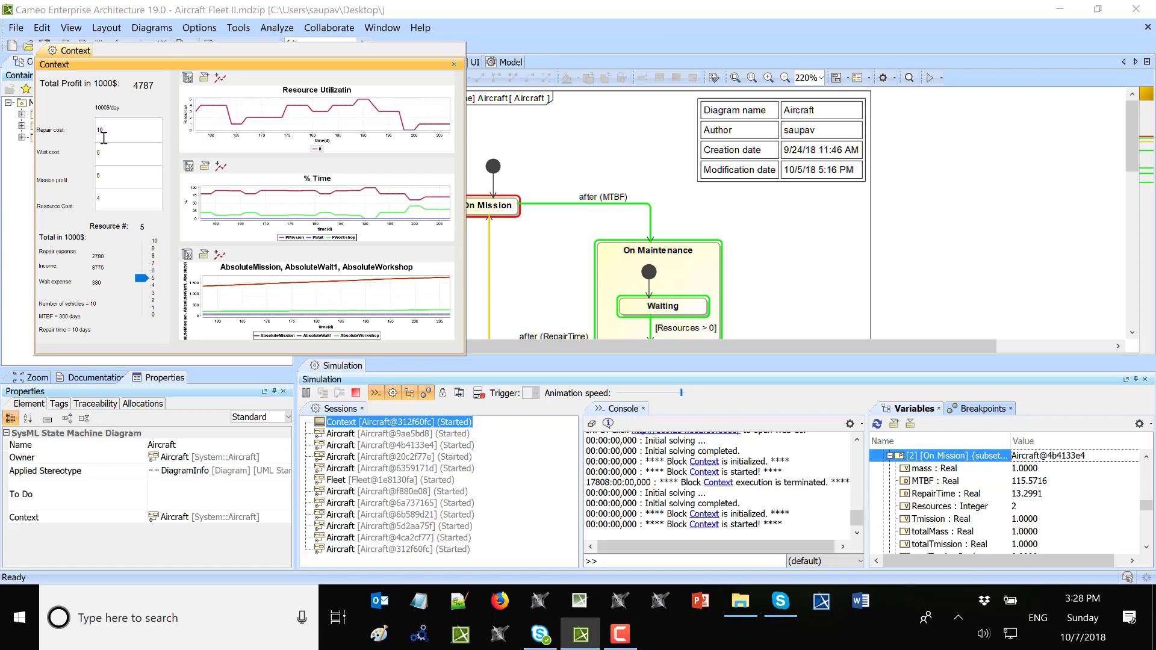
{"action": "type", "text": "4"}
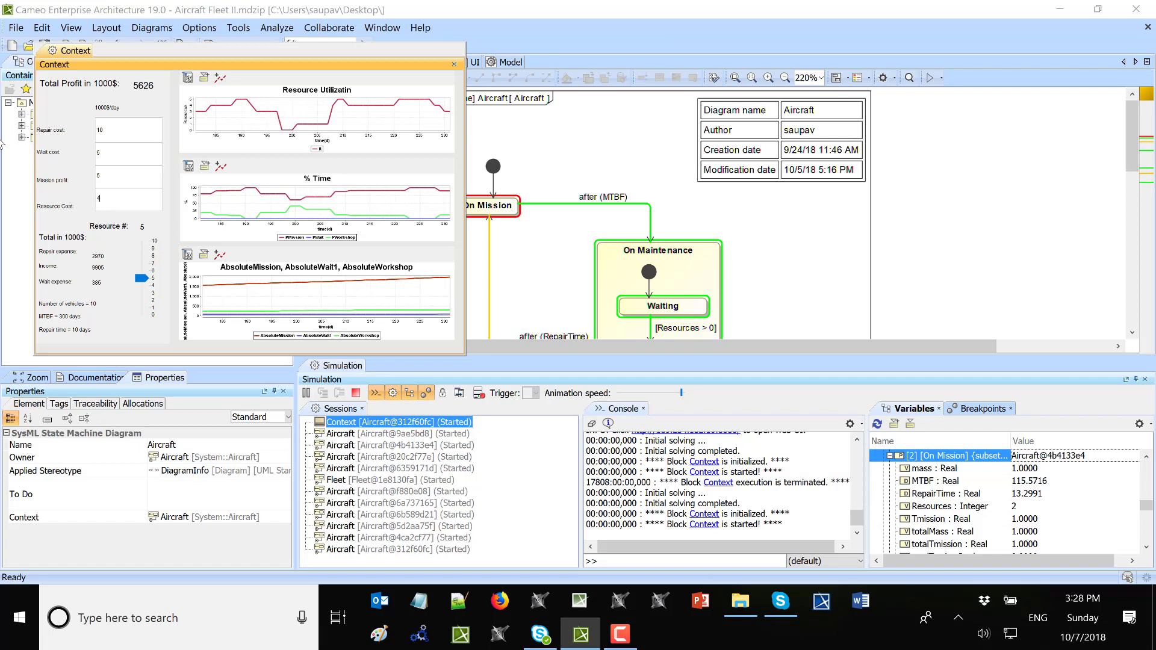
{"action": "type", "text": "0"}
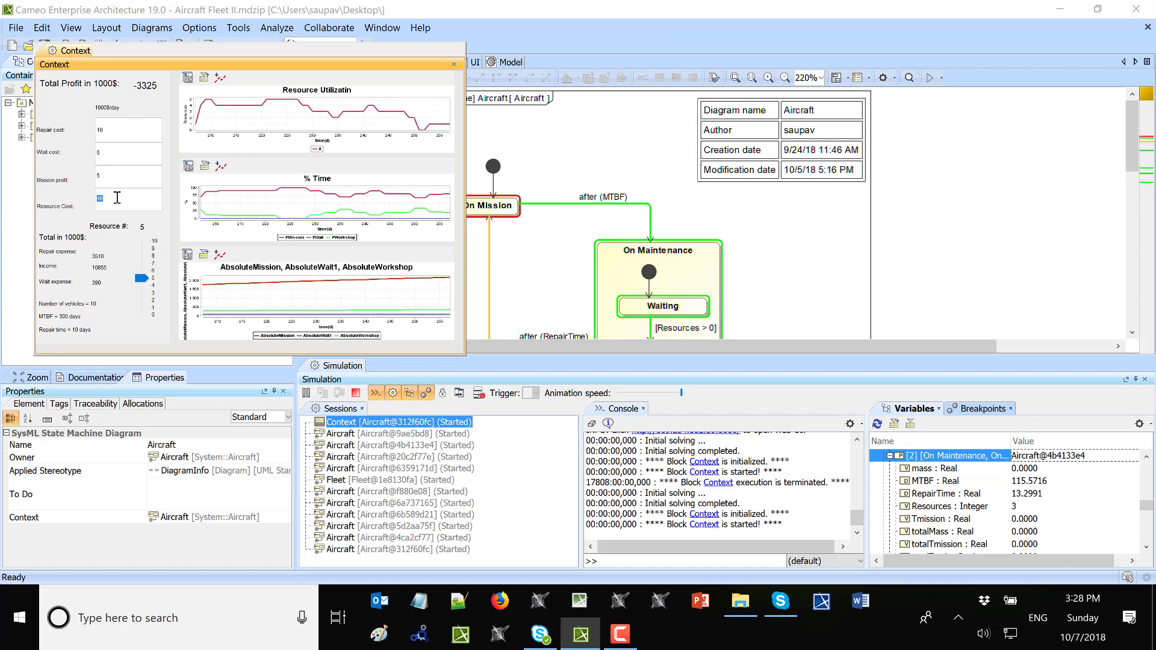
{"action": "type", "text": "1"}
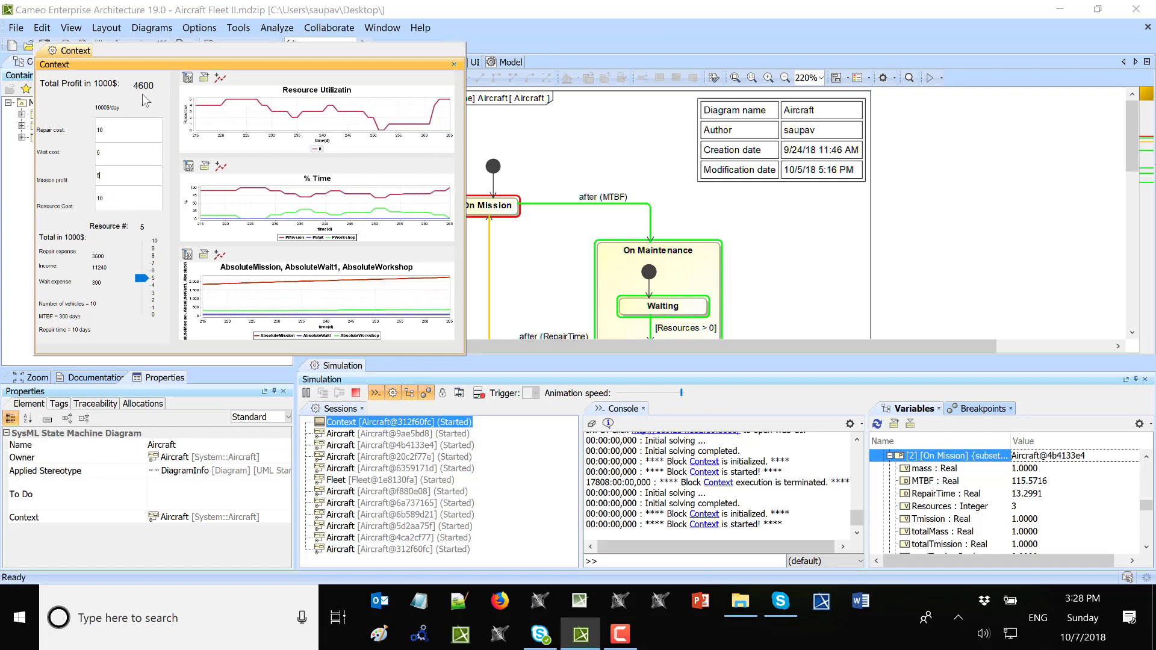
Step: Reduce the number of resources in the running Context simulation to 3
{"action": "left_click", "coordinate": [124, 153]}
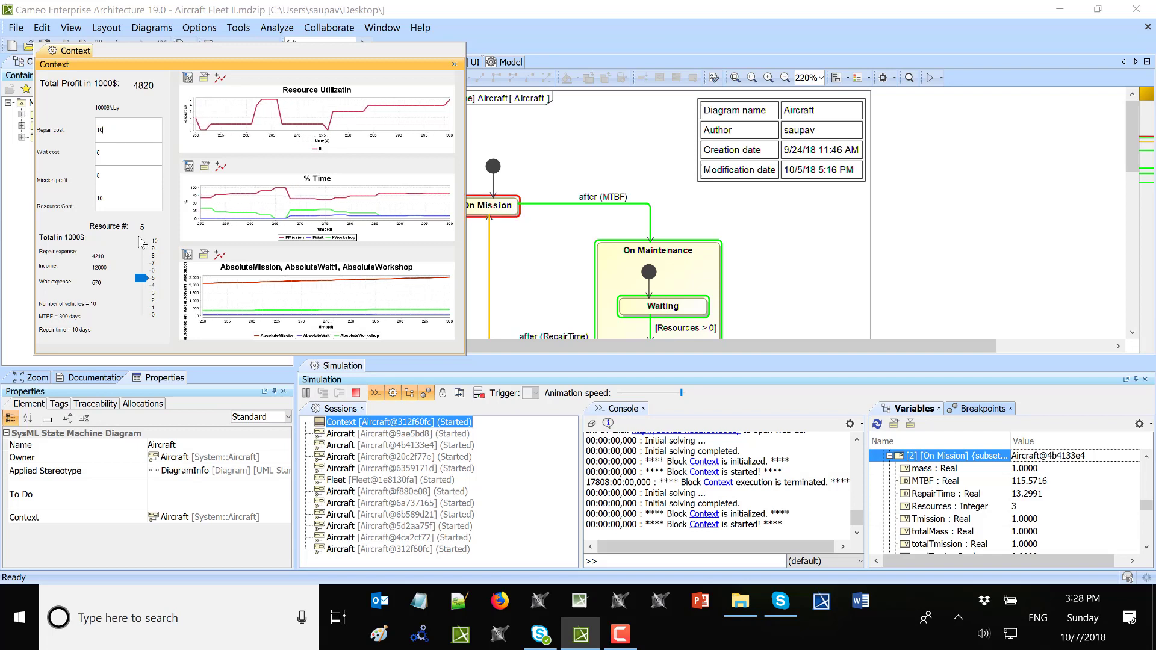
{"action": "left_click_drag", "start_coordinate": [141, 280], "coordinate": [141, 295]}
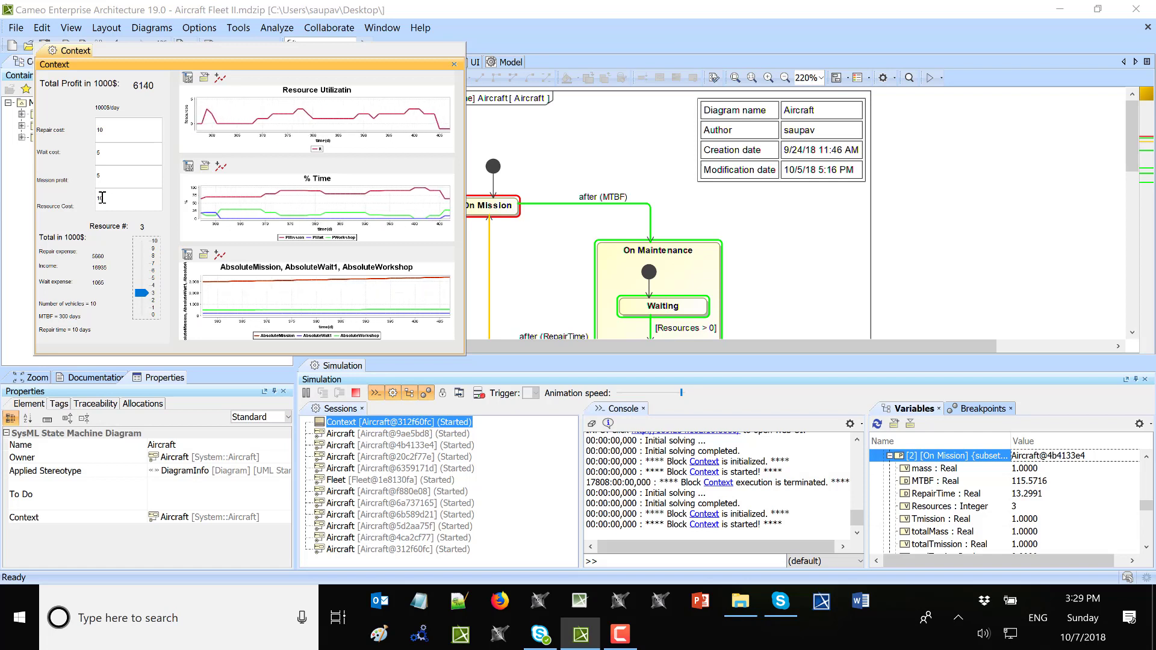
Step: Terminate the first Aircraft session and the whole Context simulation
{"action": "left_click", "coordinate": [338, 435]}
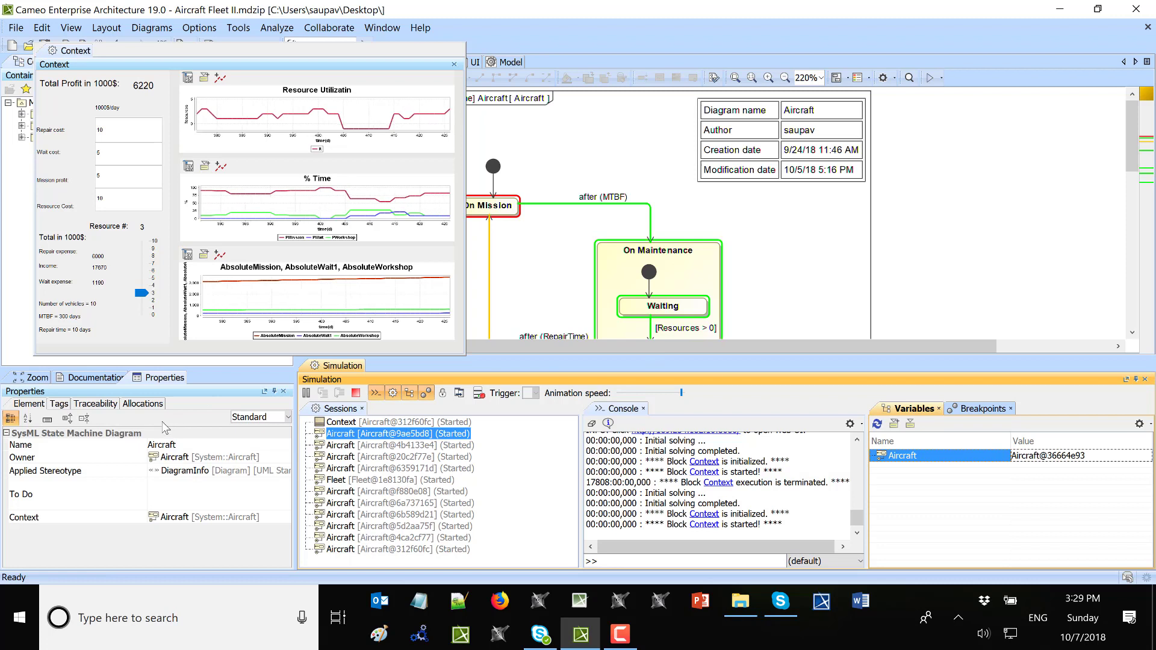
{"action": "left_click", "coordinate": [357, 396]}
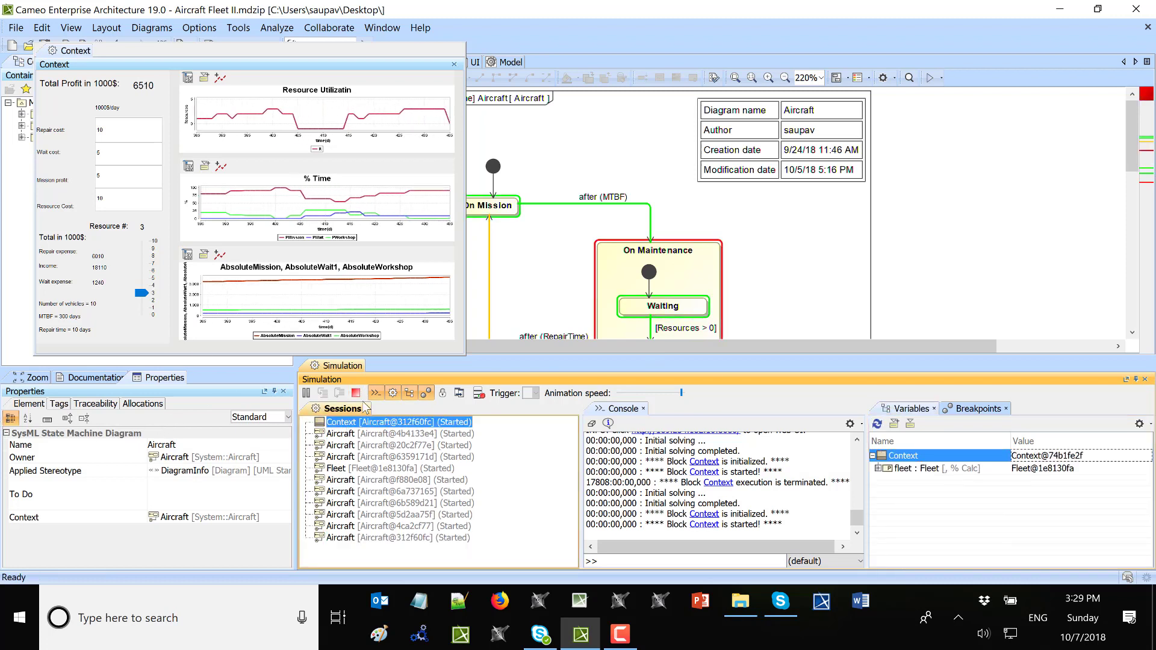
{"action": "left_click", "coordinate": [357, 395]}
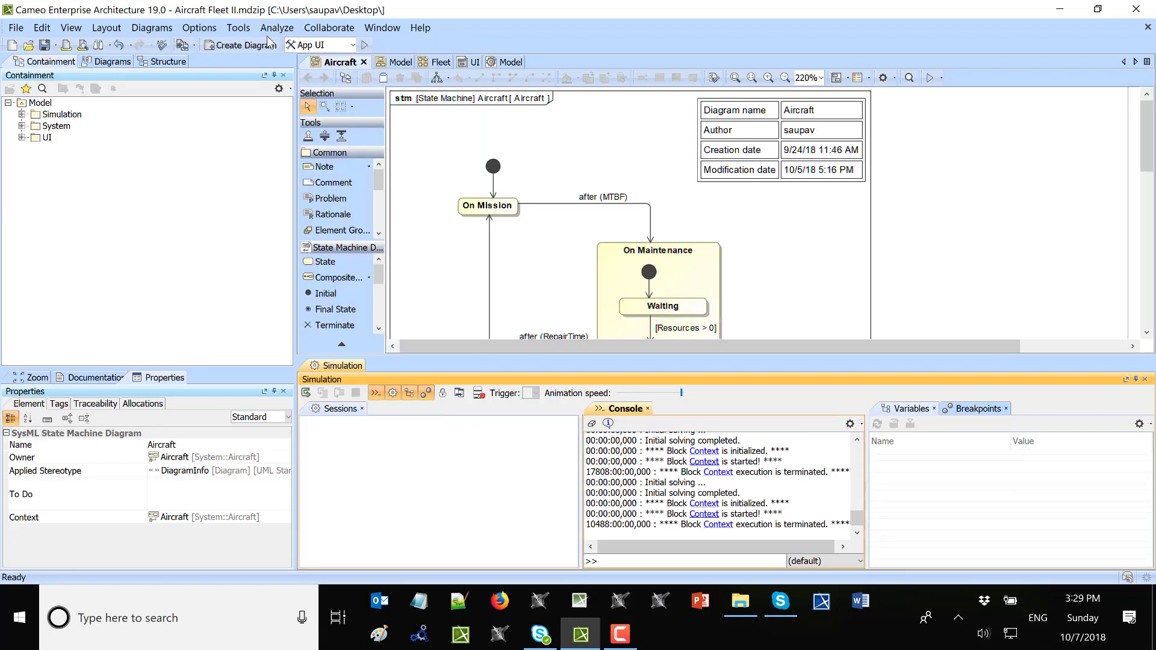
{"action": "left_click", "coordinate": [329, 28]}
{"action": "left_click", "coordinate": [301, 45]}
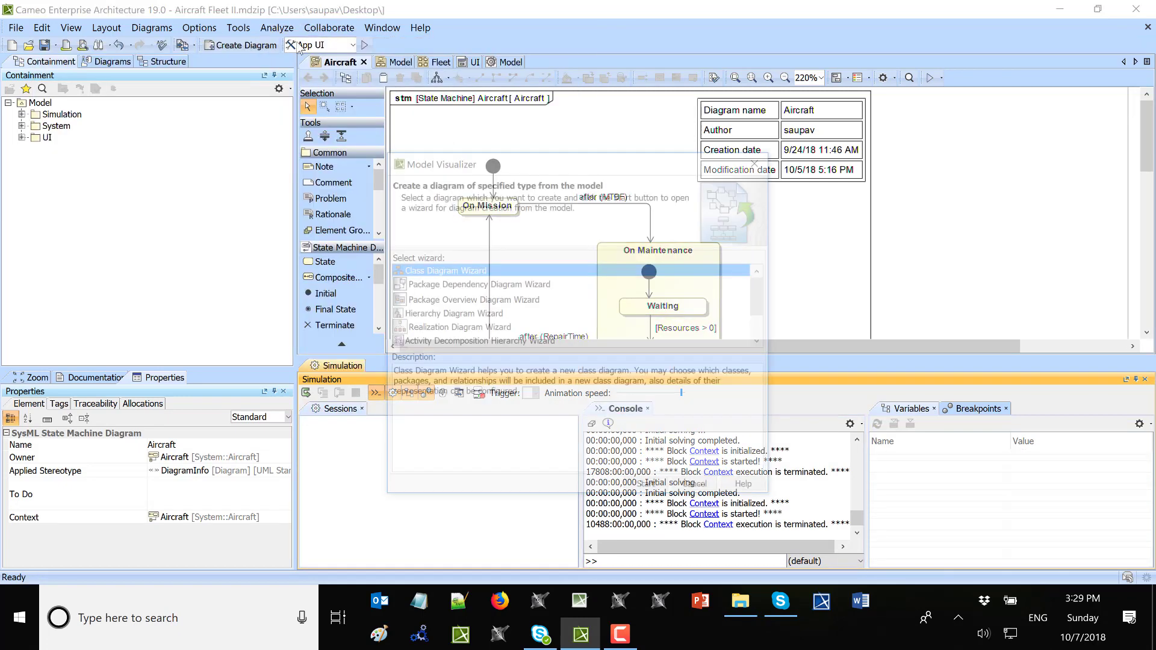
{"action": "left_click", "coordinate": [698, 489]}
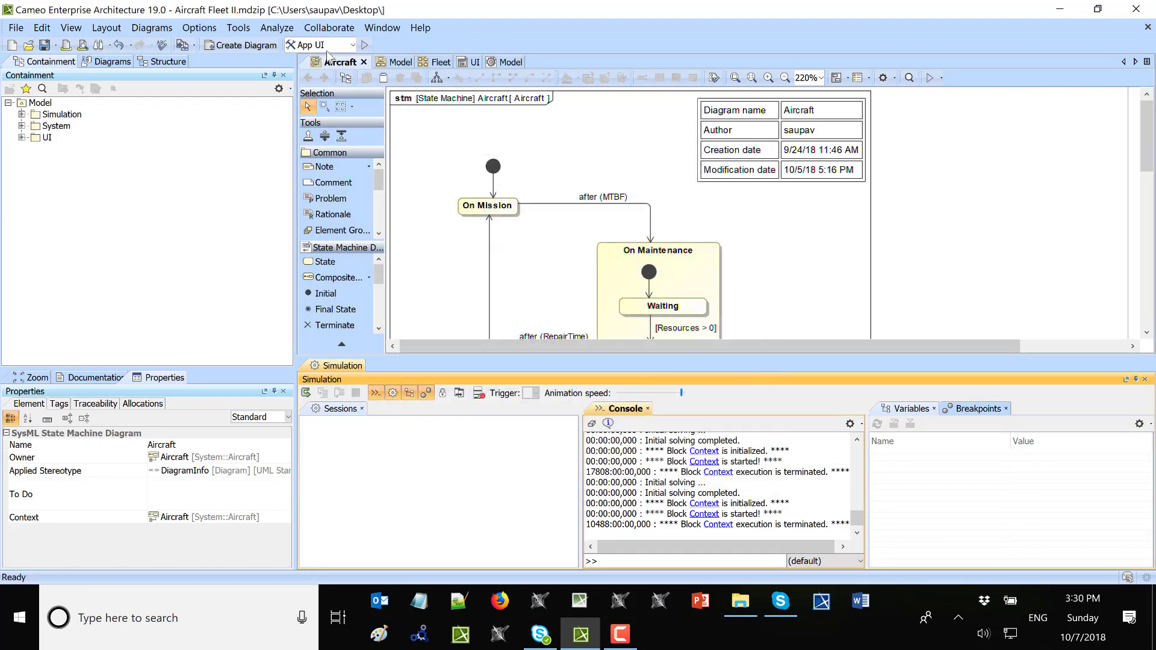
Step: Run the simulation with the Web UI configuration and open its web page in Firefox from the console link
{"action": "left_click", "coordinate": [328, 50]}
{"action": "left_click", "coordinate": [327, 74]}
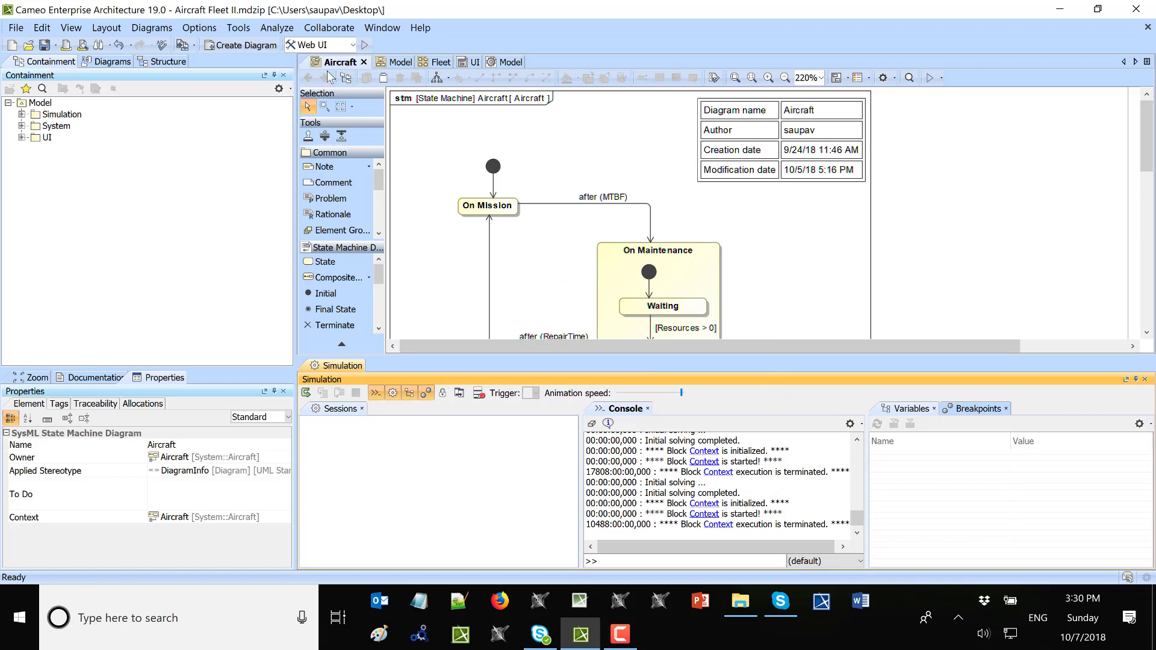
{"action": "left_click", "coordinate": [365, 45]}
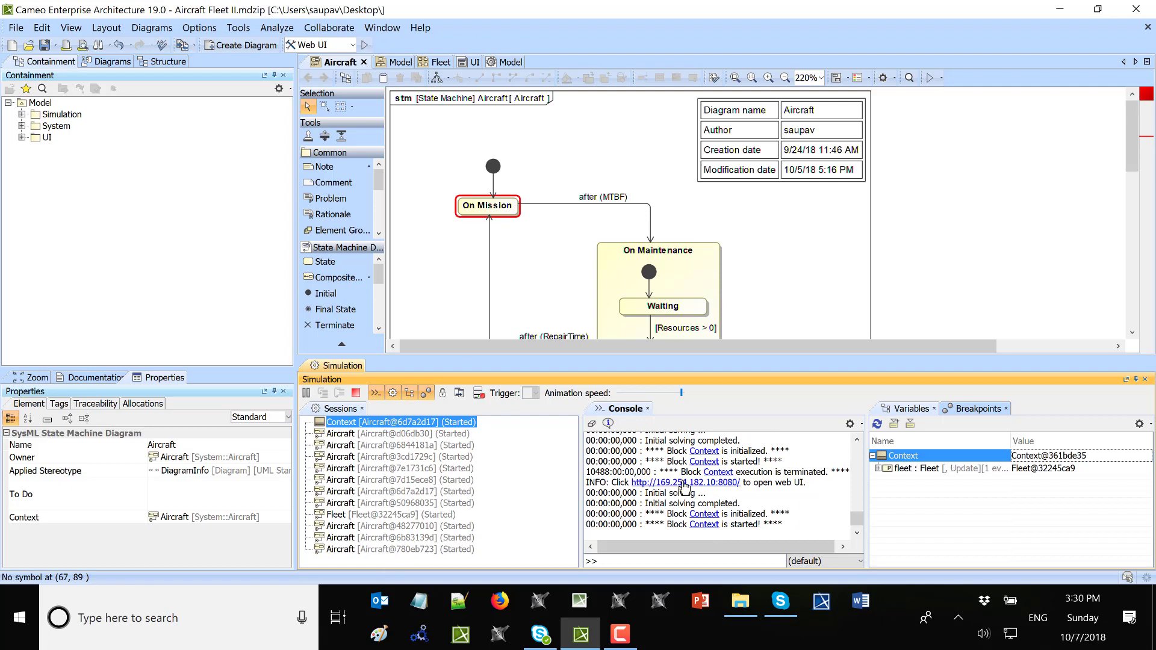
{"action": "left_click", "coordinate": [685, 483]}
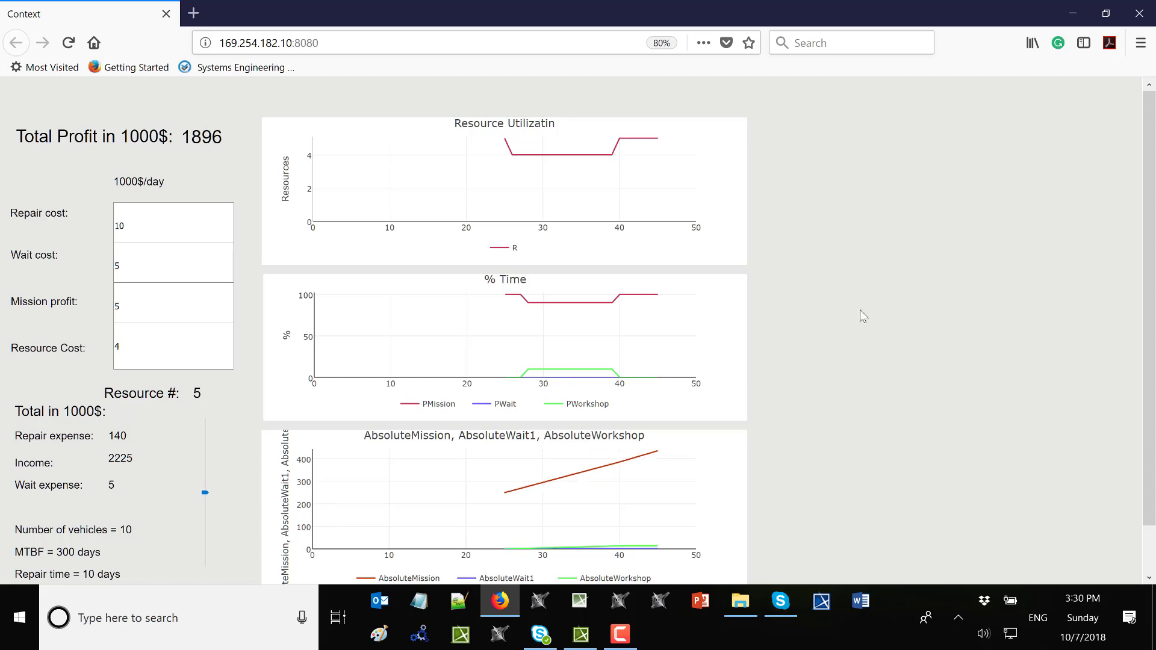
Step: Set the resource cost to 10 and the mission profit to 6 on the simulation web page
{"action": "left_click", "coordinate": [145, 346]}
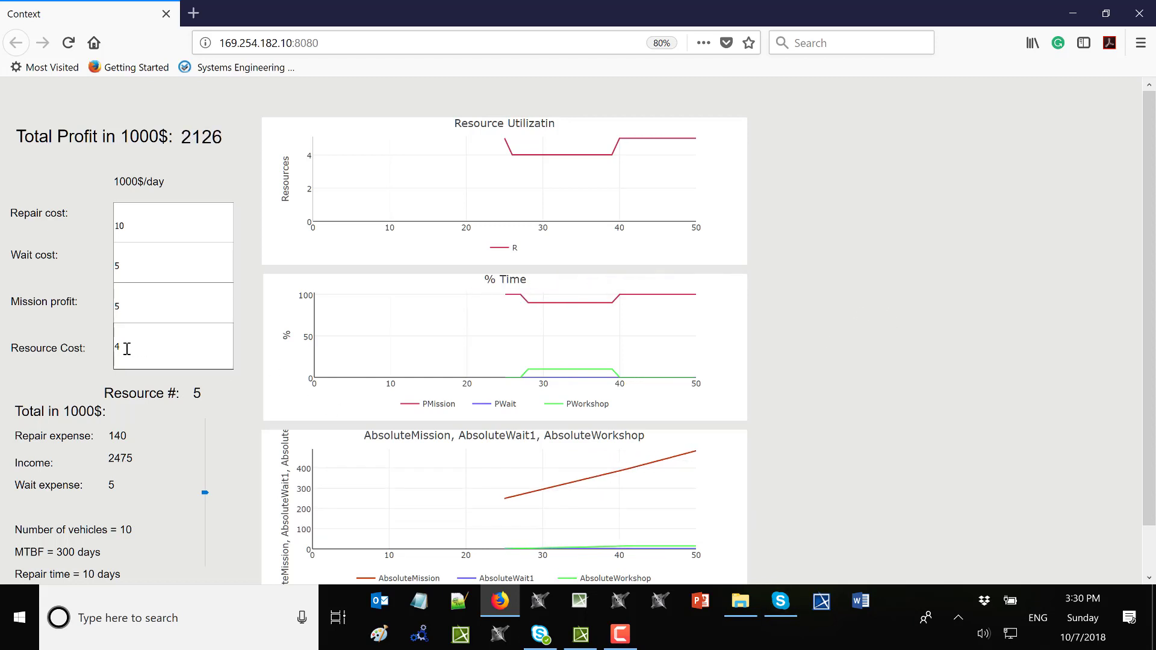
{"action": "key", "text": "BackSpace"}
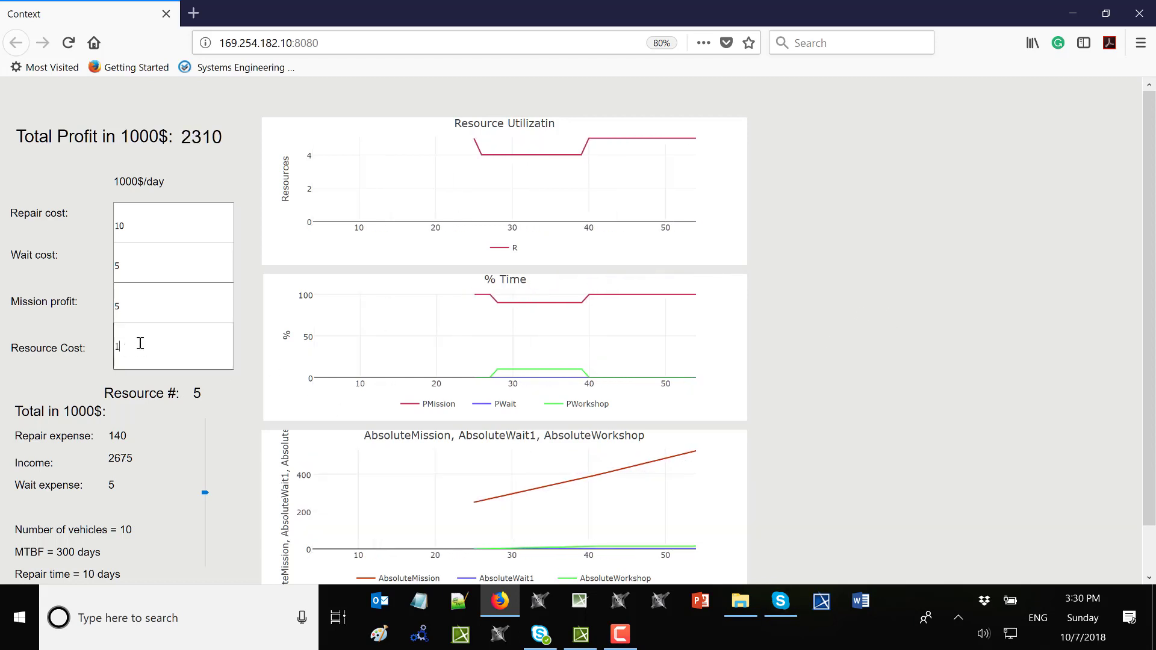
{"action": "type", "text": "10"}
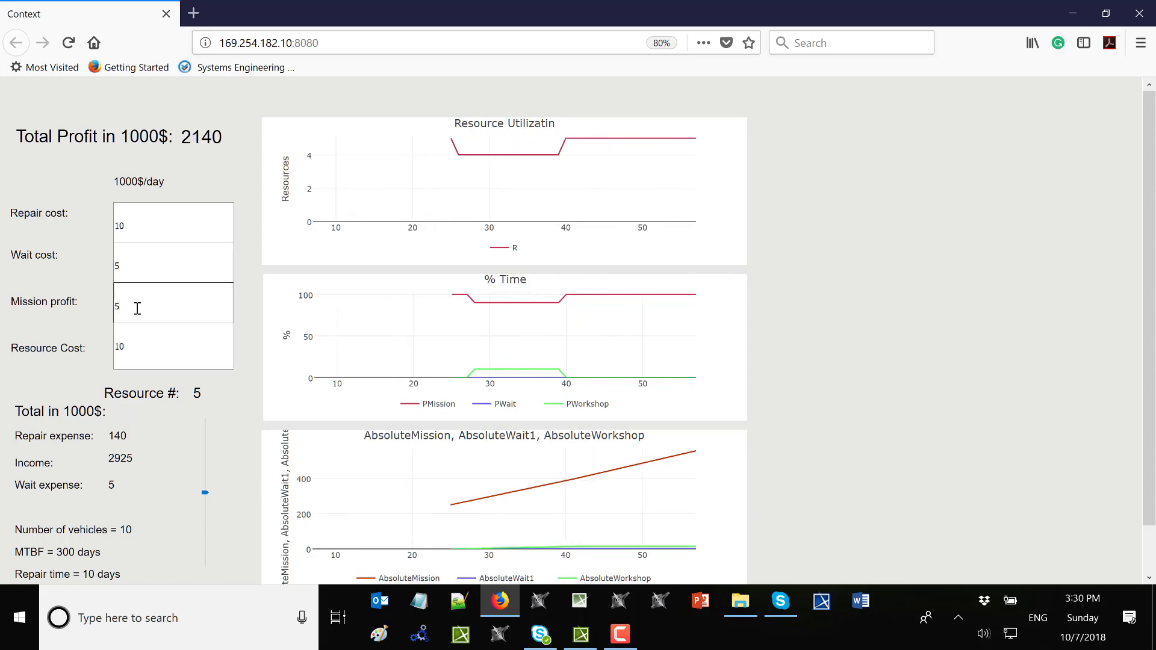
{"action": "left_click", "coordinate": [114, 307]}
{"action": "double_click", "coordinate": [115, 306]}
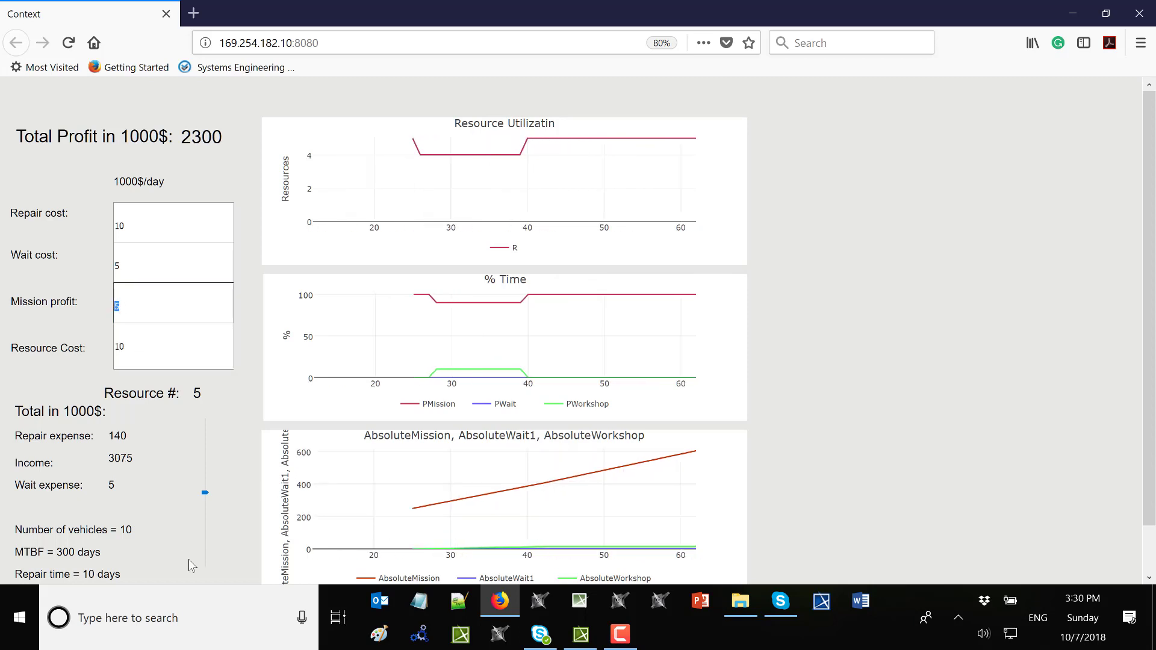
{"action": "type", "text": "6"}
Step: Set the wait cost to 10 and the repair cost to 40 on the simulation web page
{"action": "left_click", "coordinate": [154, 263]}
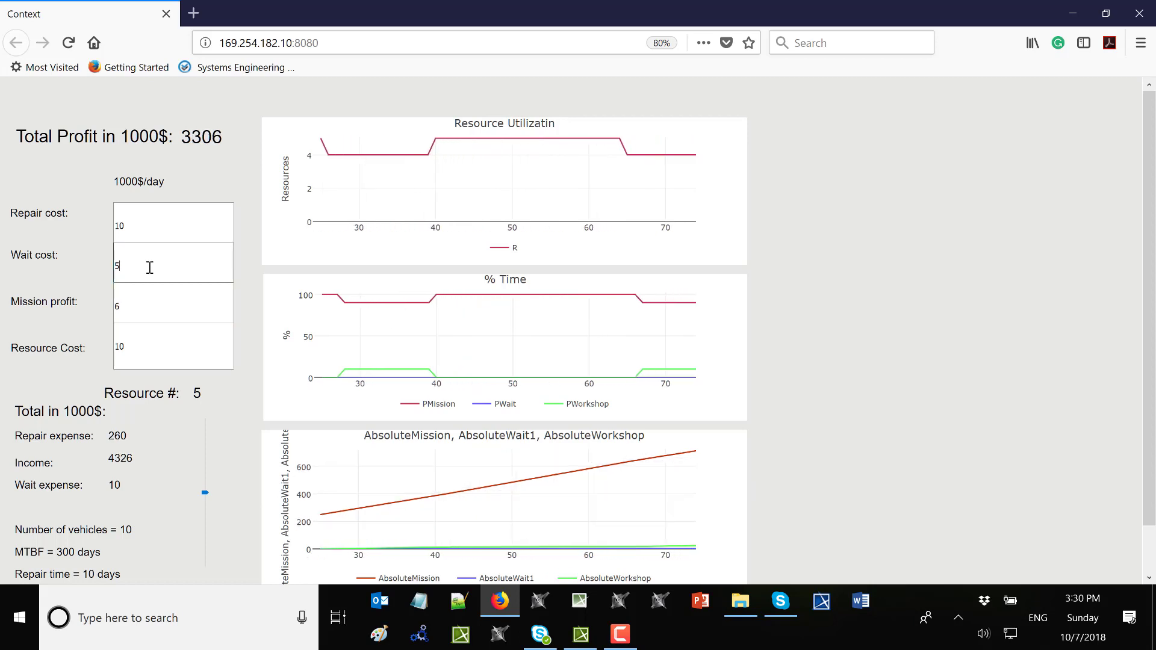
{"action": "key", "text": "BackSpace"}
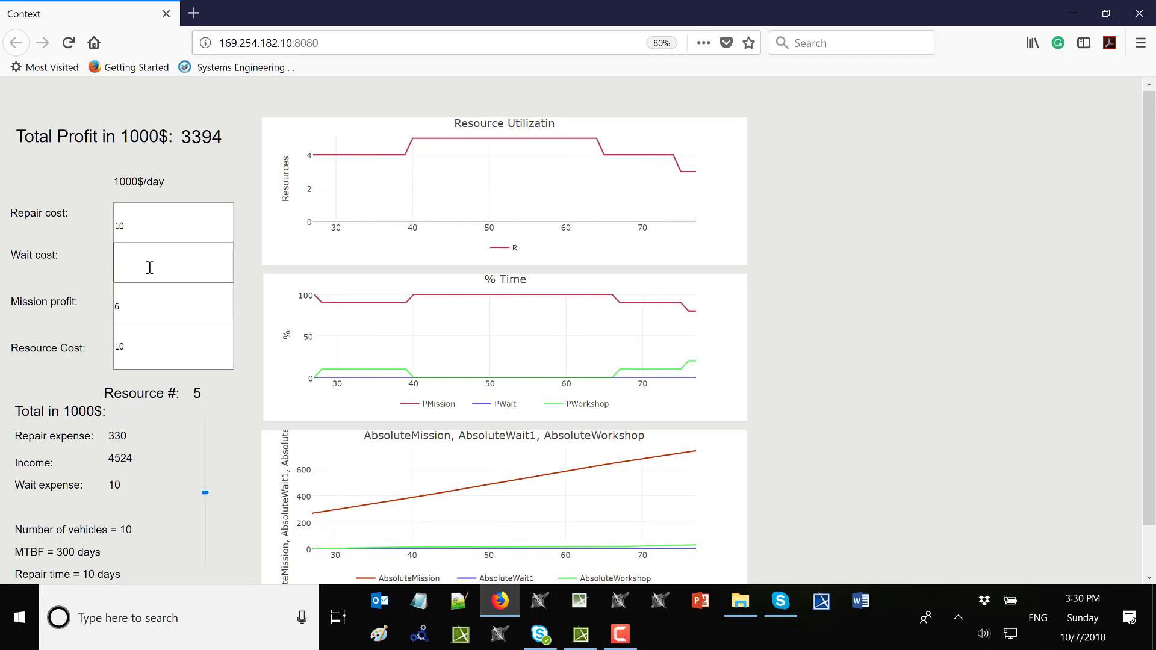
{"action": "type", "text": "10"}
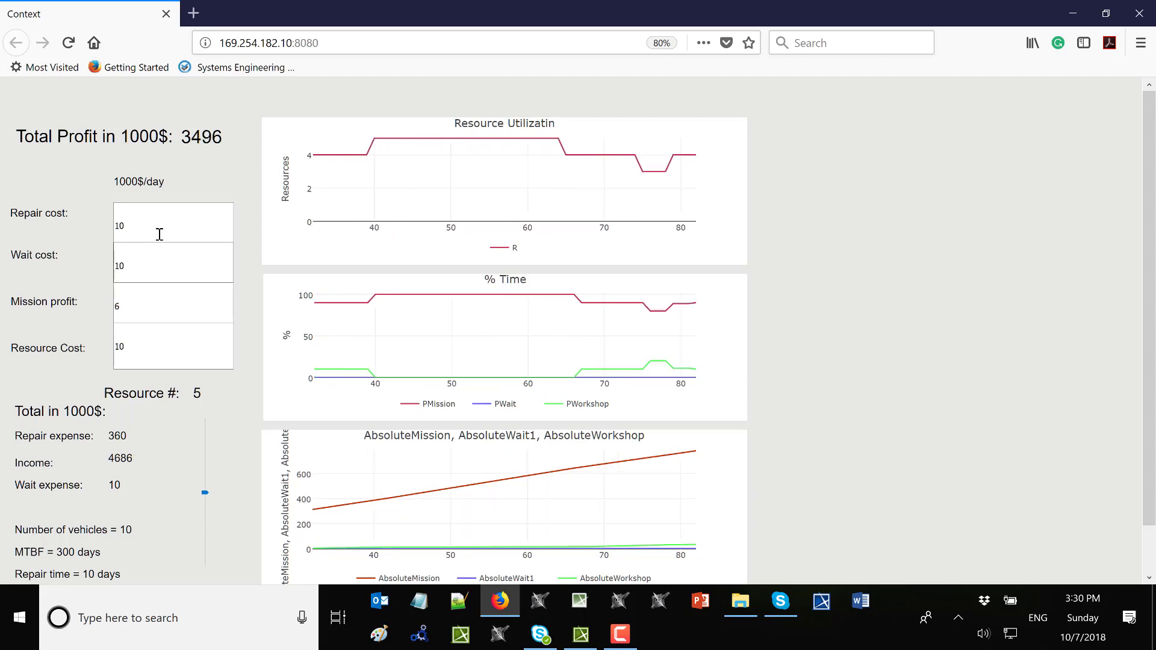
{"action": "left_click", "coordinate": [159, 234]}
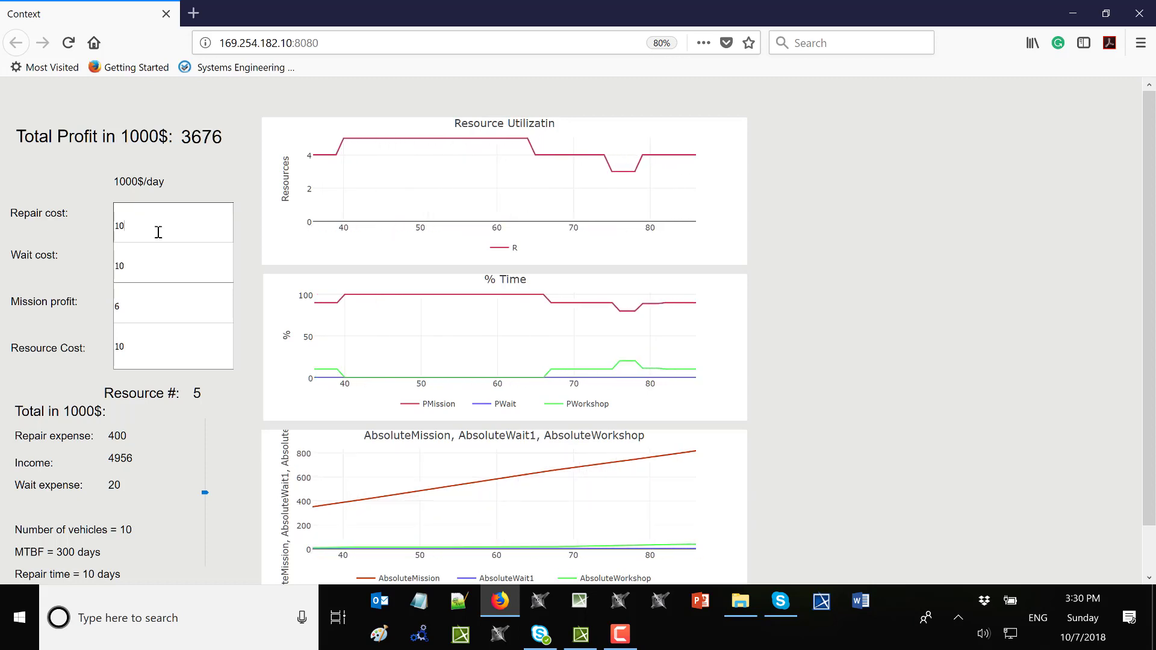
{"action": "key", "text": "BackSpace"}
{"action": "key", "text": "BackSpace"}
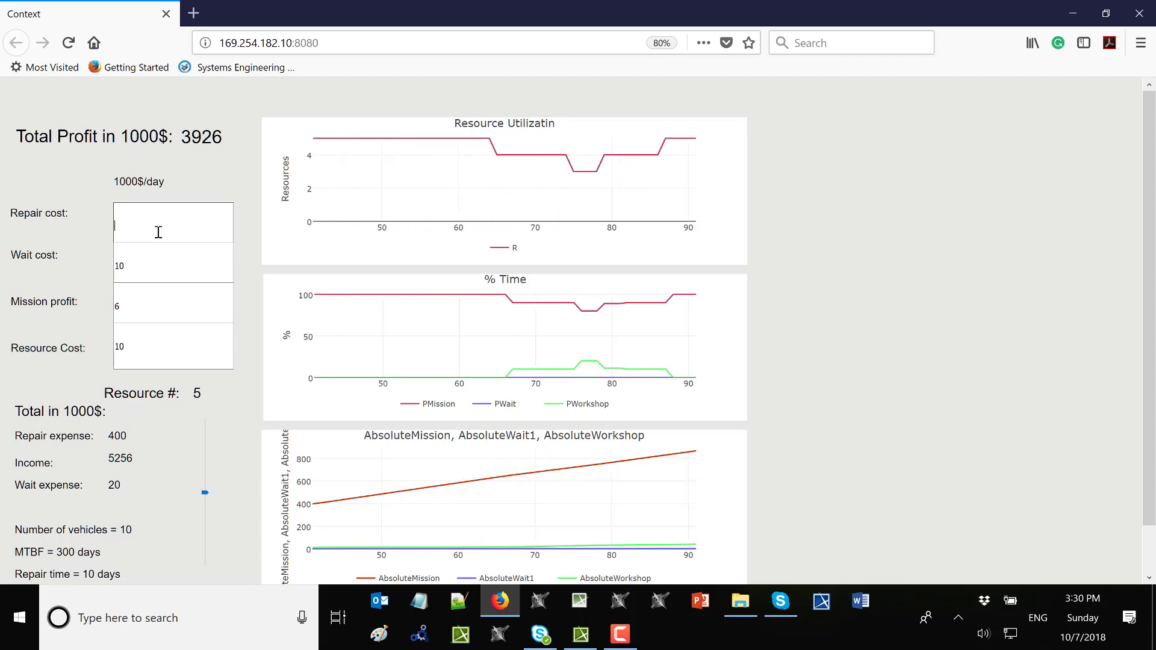
{"action": "type", "text": "40"}
{"action": "left_click", "coordinate": [151, 264]}
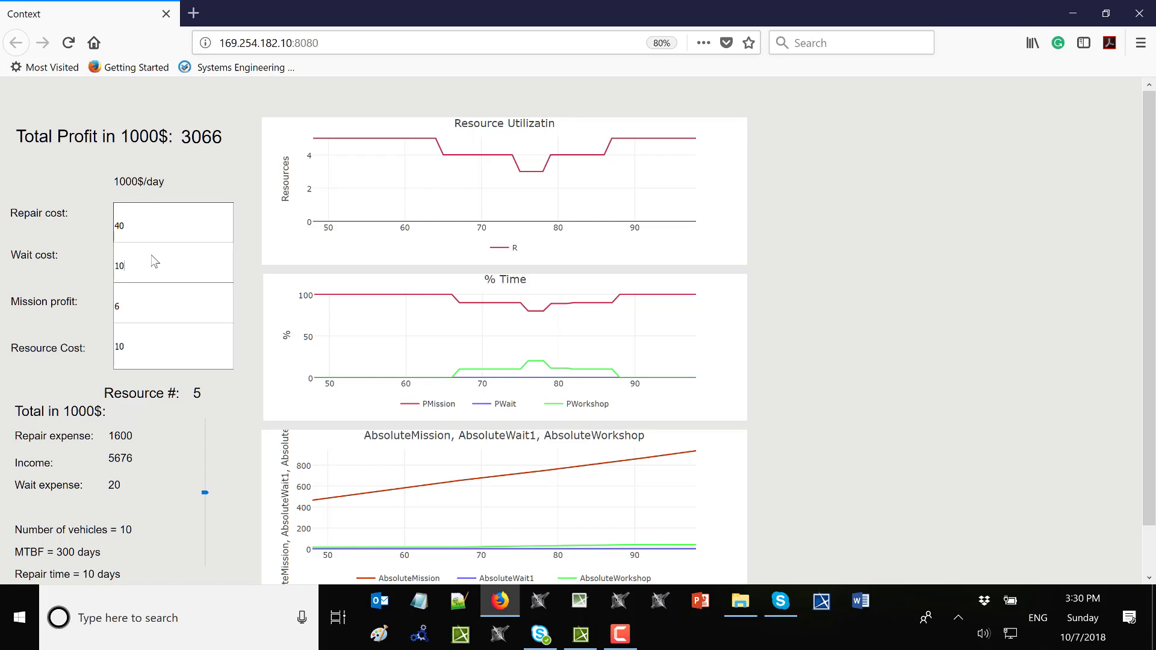
Step: Try a wait cost of 20 in the running web simulation, and replace it with 10
{"action": "double_click", "coordinate": [116, 269]}
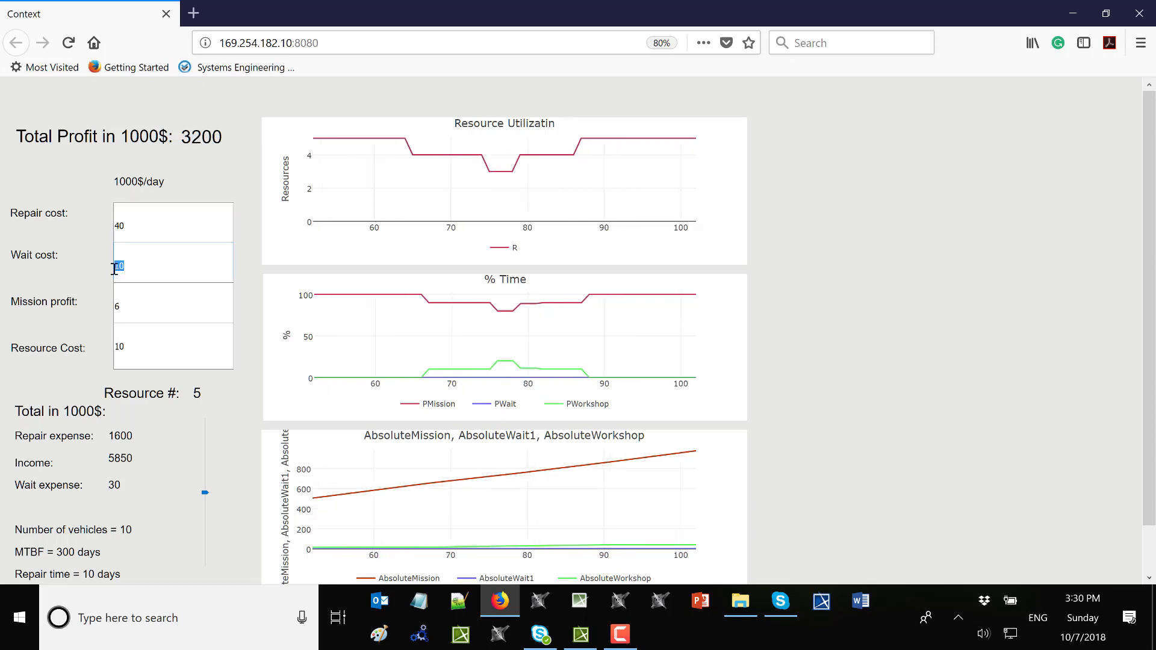
{"action": "type", "text": "20"}
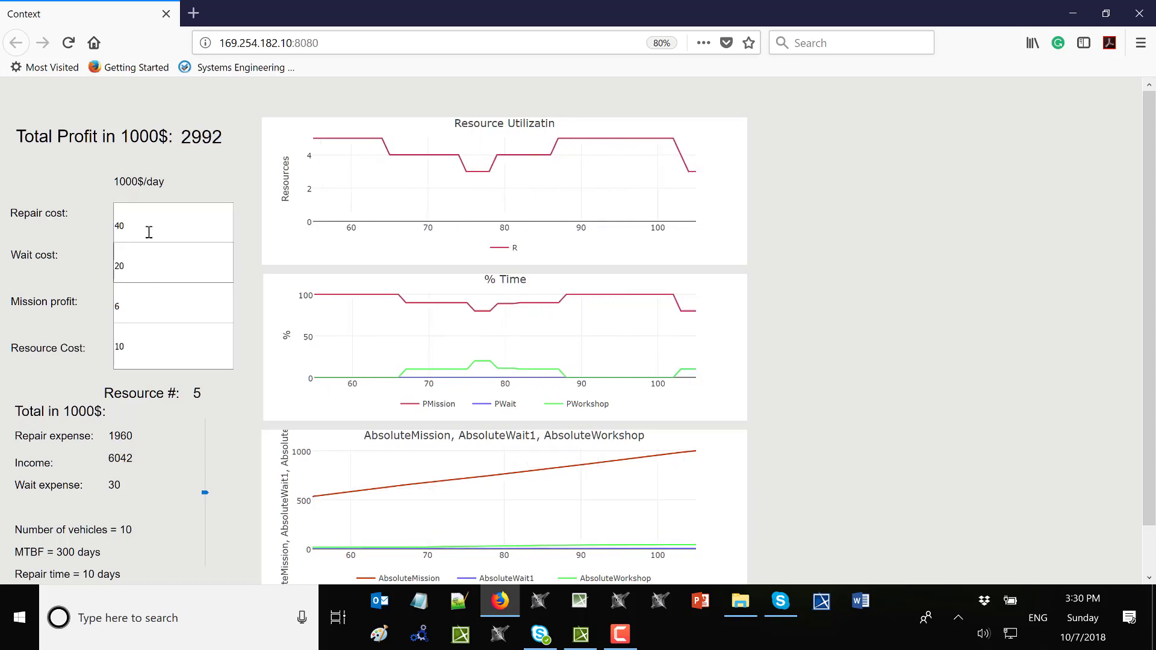
{"action": "left_click", "coordinate": [149, 232]}
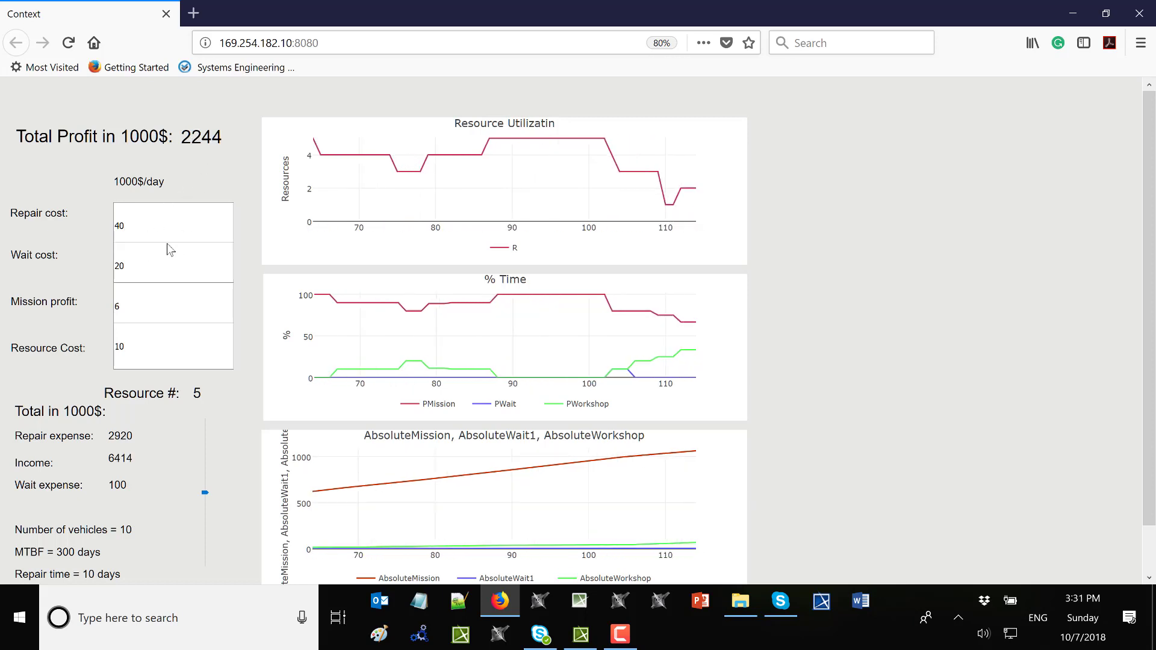
{"action": "double_click", "coordinate": [117, 263]}
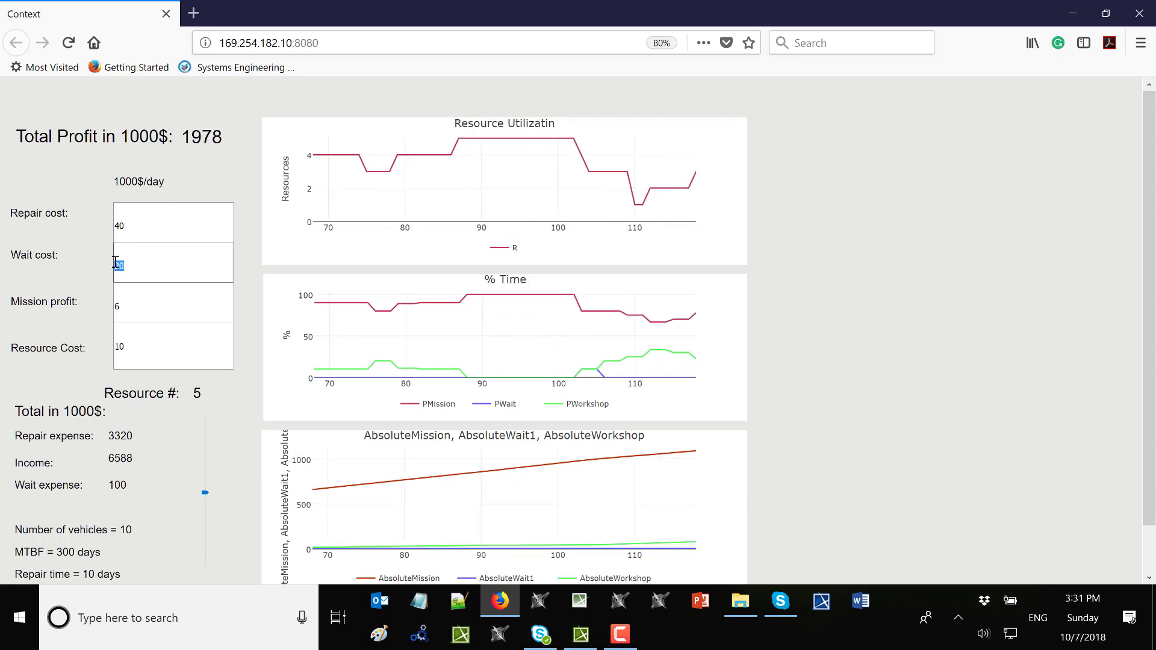
{"action": "type", "text": "10"}
{"action": "left_click", "coordinate": [144, 226]}
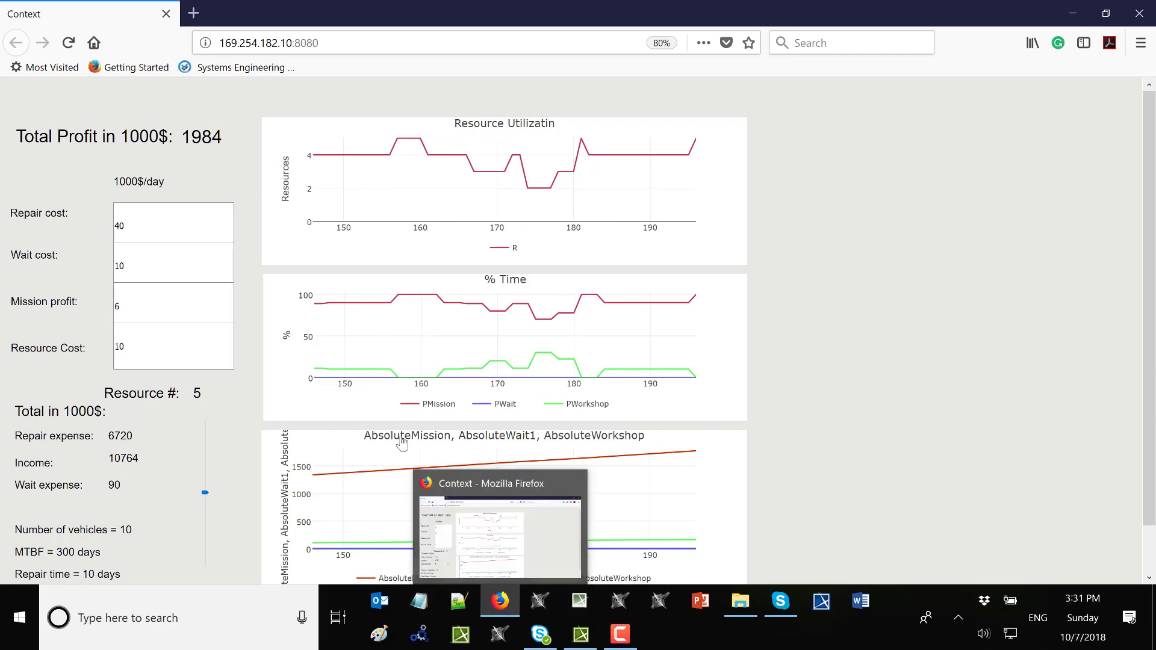
Step: Switch to Cameo Enterprise Architecture and inspect the total profit value label's properties in the UI diagram
{"action": "left_click", "coordinate": [581, 640]}
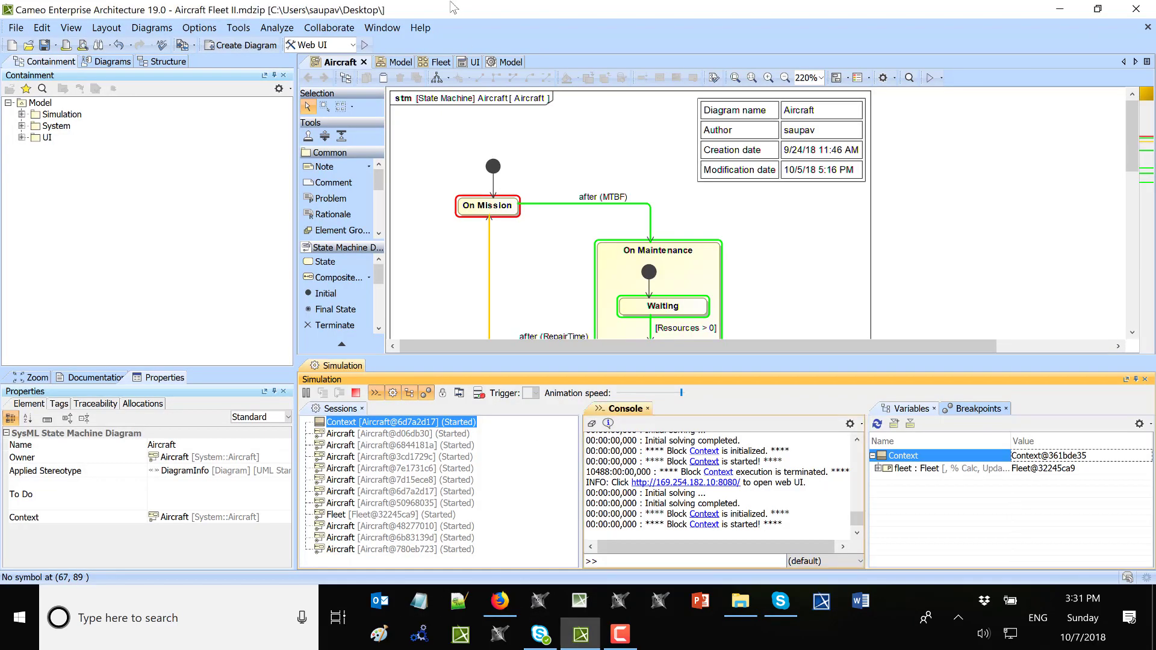
{"action": "left_click", "coordinate": [473, 62]}
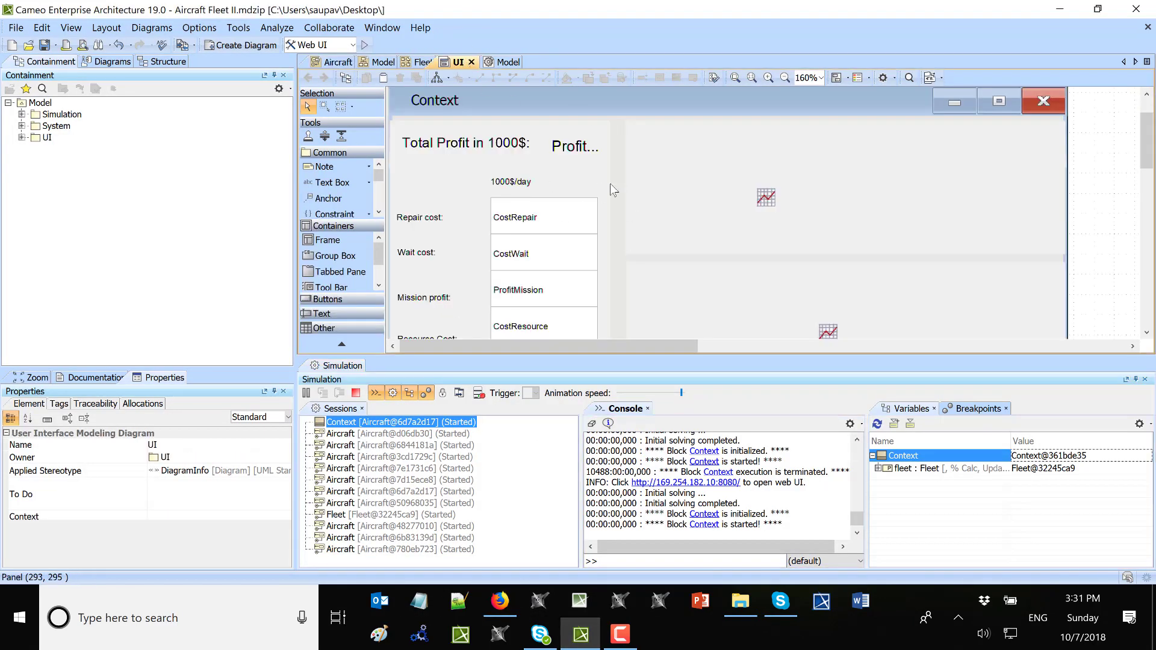
{"action": "left_click", "coordinate": [572, 149]}
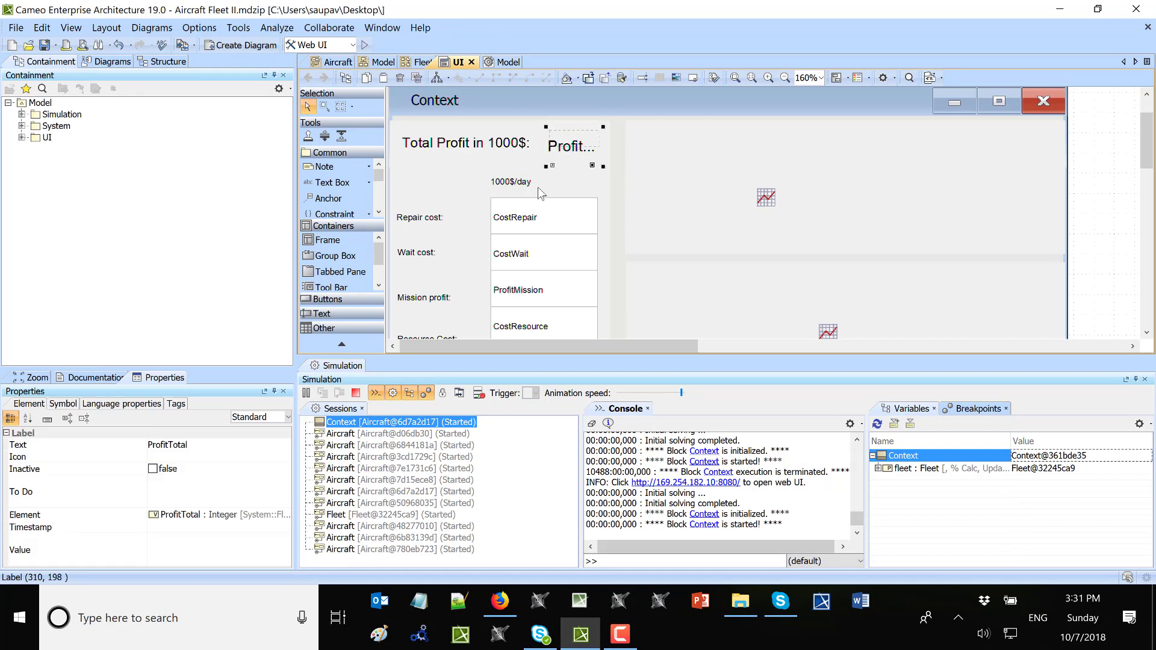
{"action": "left_click", "coordinate": [620, 635]}
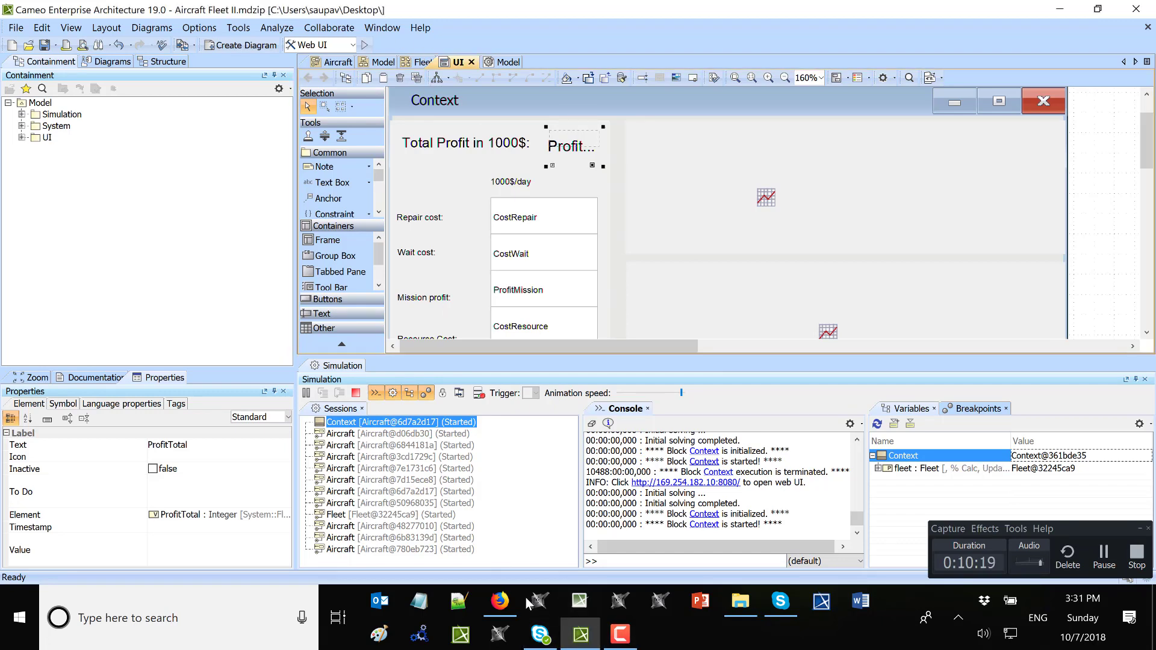
Step: Switch to Firefox and reduce the number of resources to 2, 1 and finally 0 in the running web simulation
{"action": "left_click", "coordinate": [500, 601]}
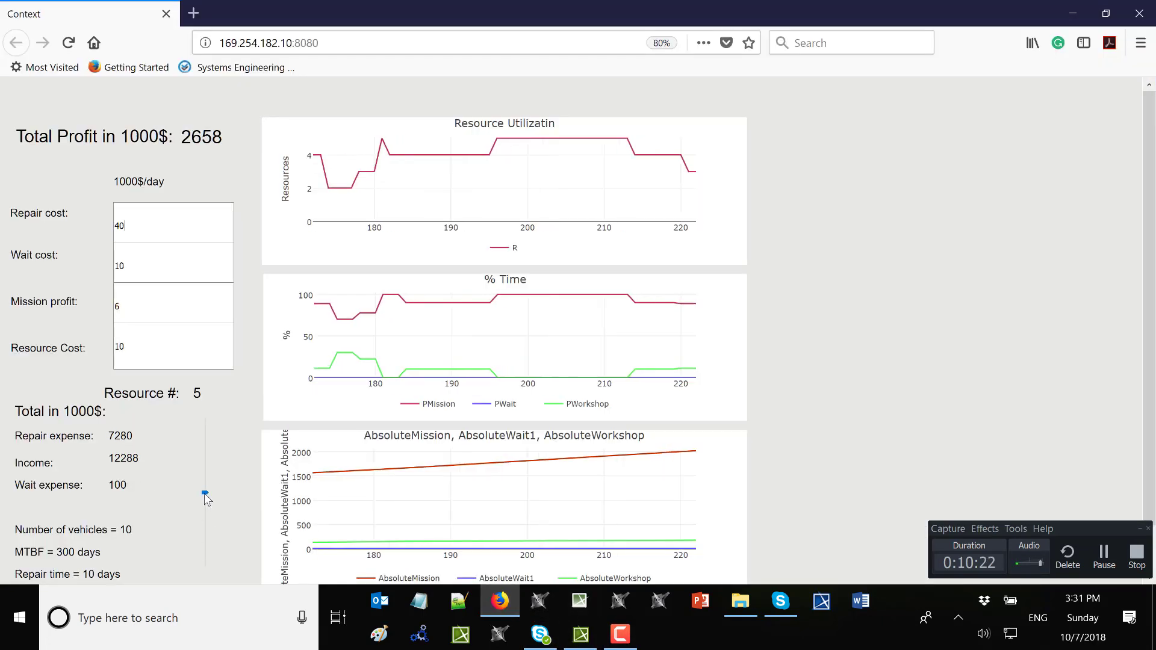
{"action": "left_click", "coordinate": [204, 534]}
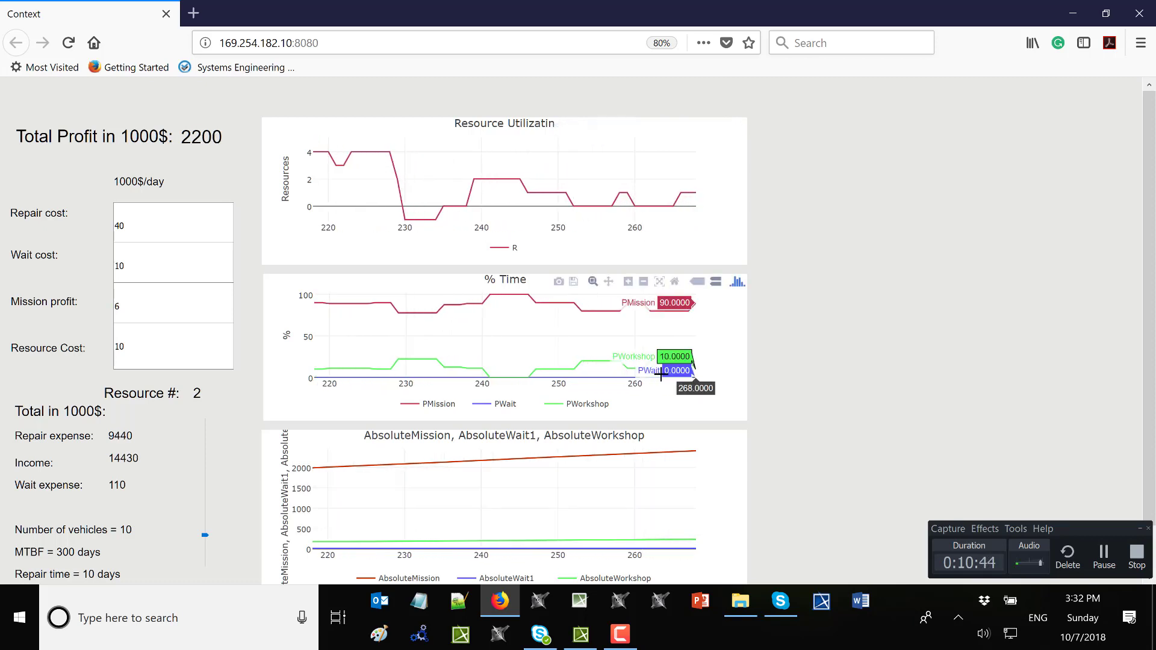
{"action": "left_click", "coordinate": [205, 548]}
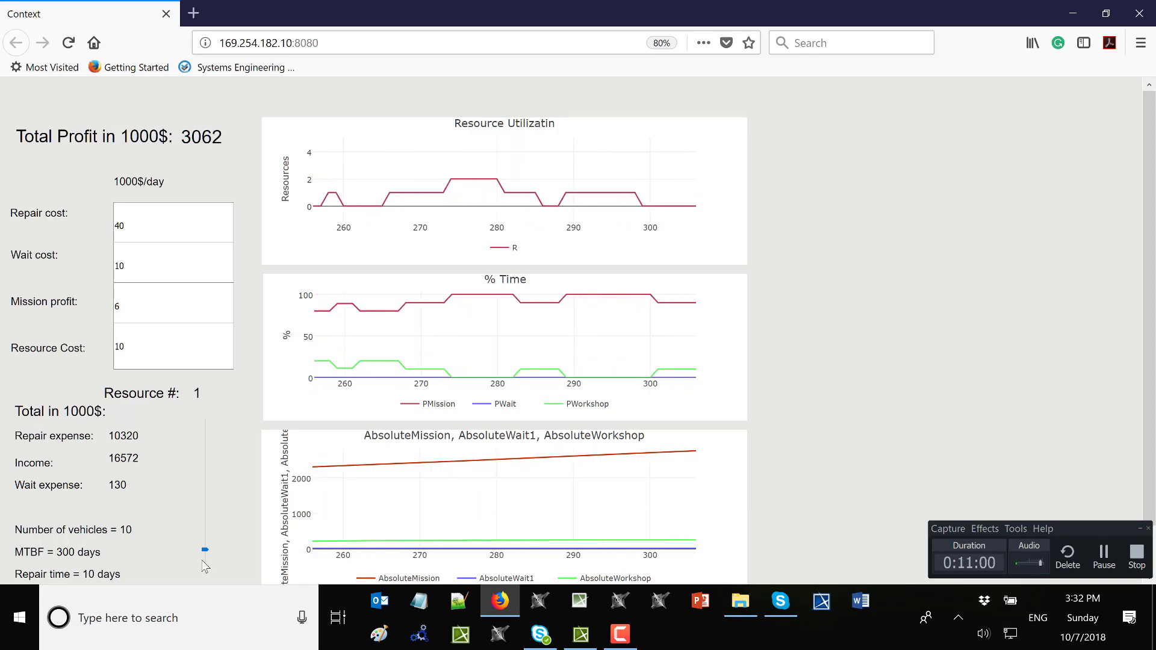
{"action": "left_click", "coordinate": [203, 559]}
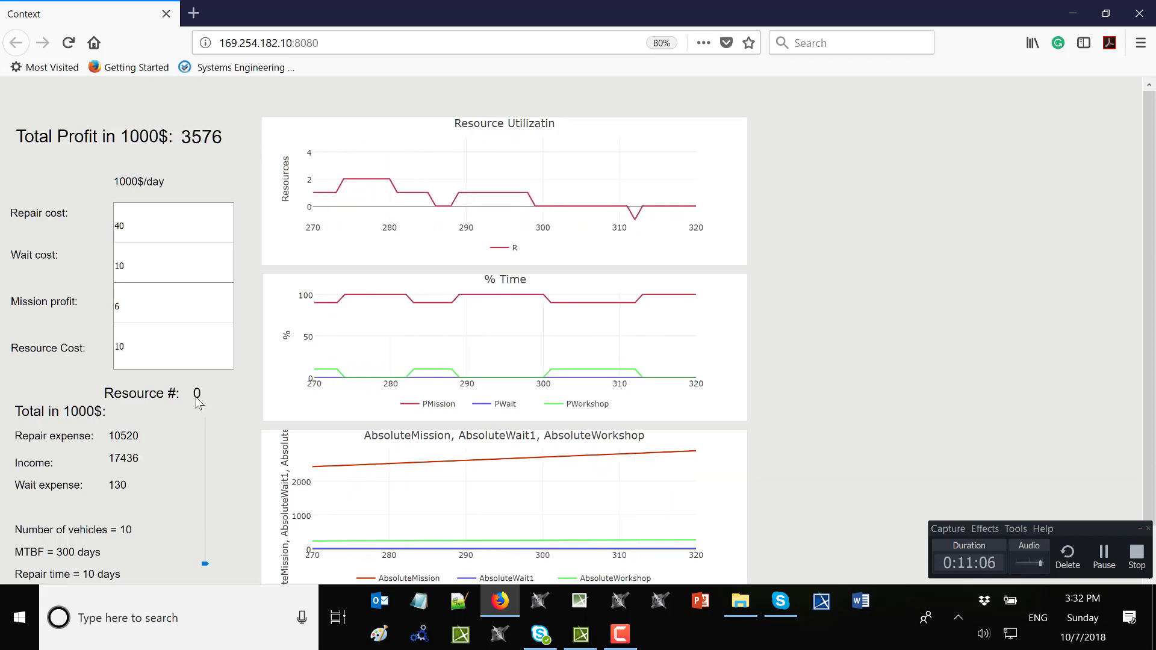
Step: Switch to Cameo, examine the running fleet's variables and the state of each aircraft, and return to the Firefox charts
{"action": "left_click", "coordinate": [581, 634]}
{"action": "left_click", "coordinate": [879, 468]}
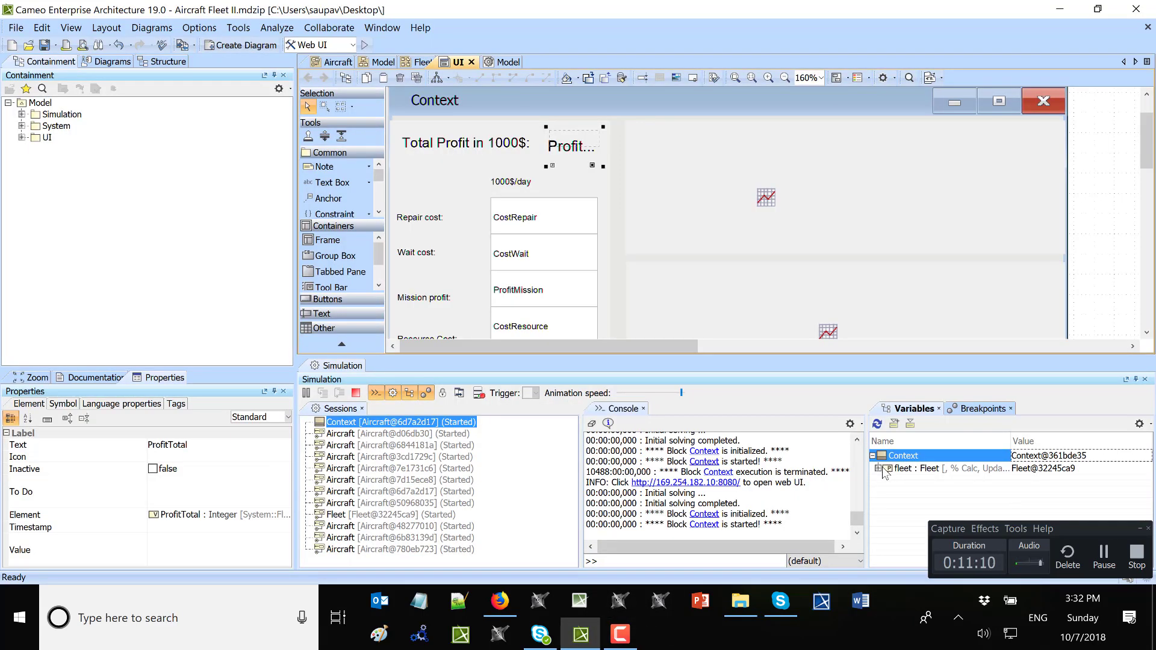
{"action": "left_click_drag", "start_coordinate": [1146, 478], "coordinate": [1137, 521]}
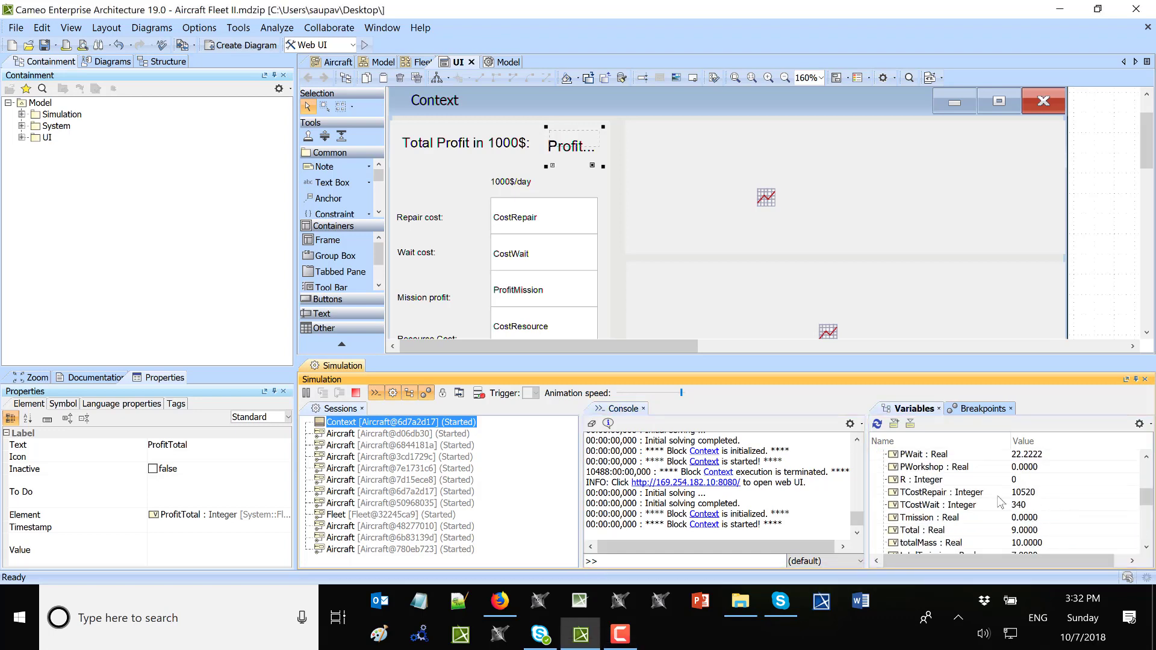
{"action": "scroll", "coordinate": [941, 526], "scroll_direction": "down", "scroll_amount": 3}
{"action": "scroll", "coordinate": [910, 519], "scroll_direction": "up", "scroll_amount": 2}
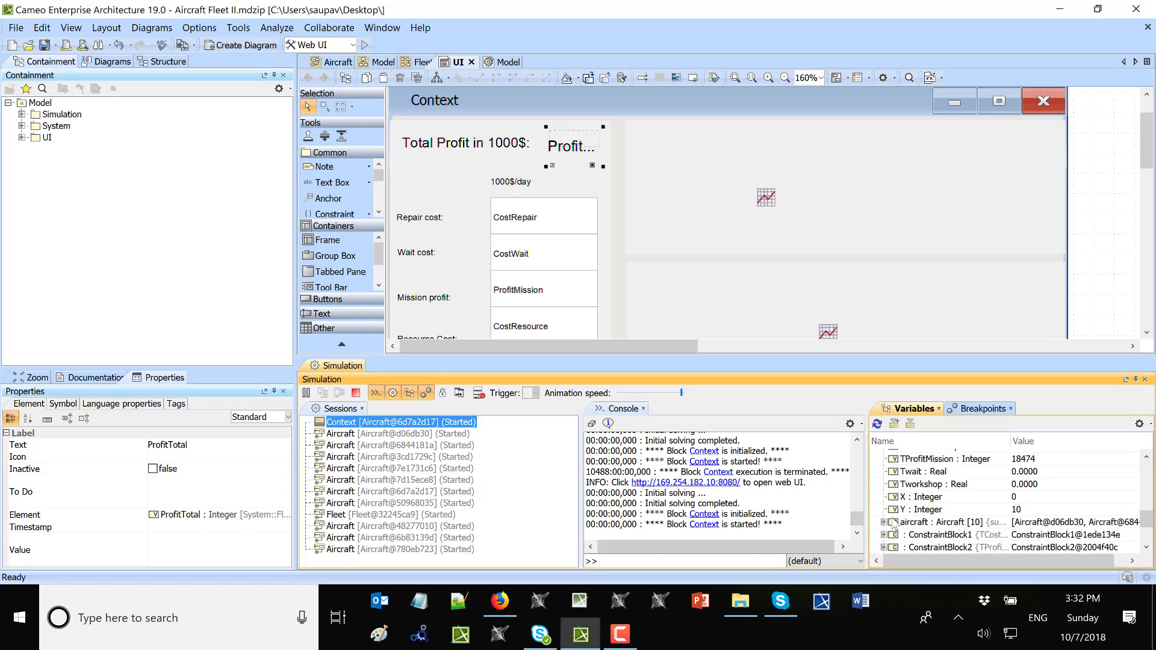
{"action": "left_click", "coordinate": [883, 523]}
{"action": "scroll", "coordinate": [988, 504], "scroll_direction": "down", "scroll_amount": 1}
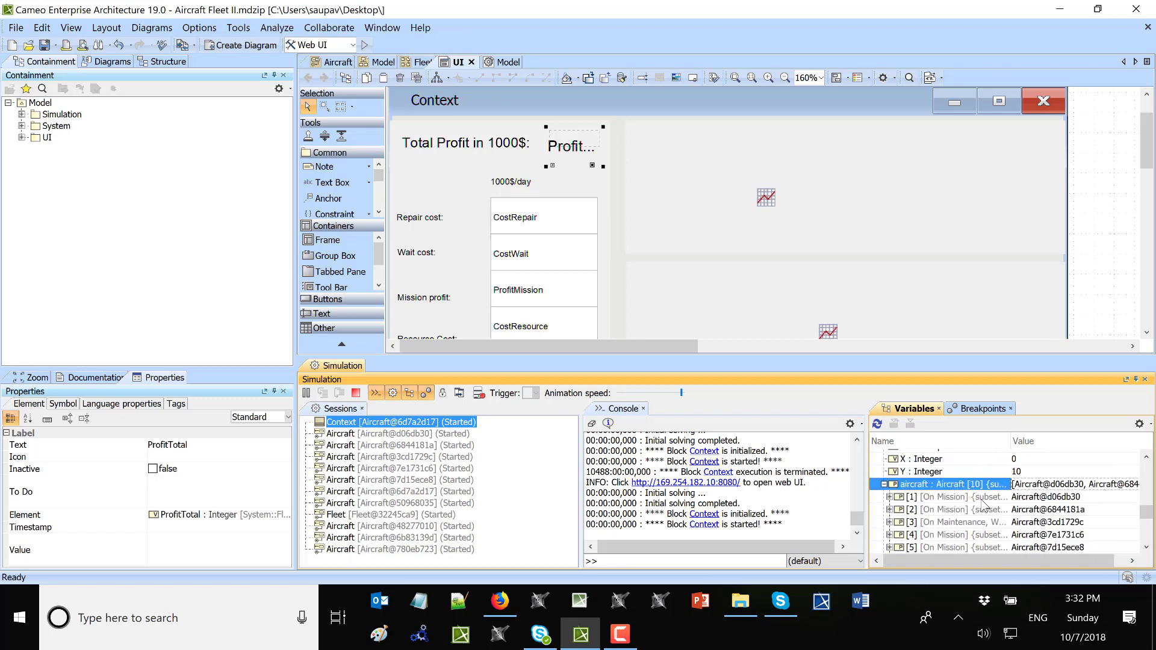
{"action": "scroll", "coordinate": [969, 521], "scroll_direction": "down", "scroll_amount": 1}
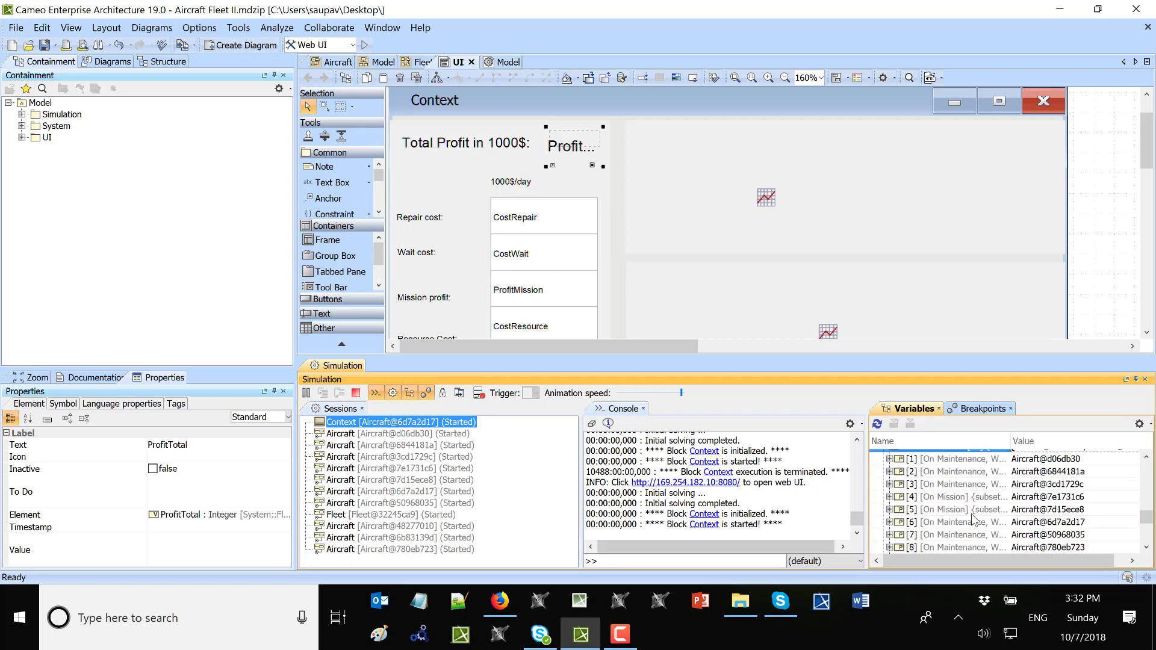
{"action": "scroll", "coordinate": [972, 523], "scroll_direction": "down", "scroll_amount": 1}
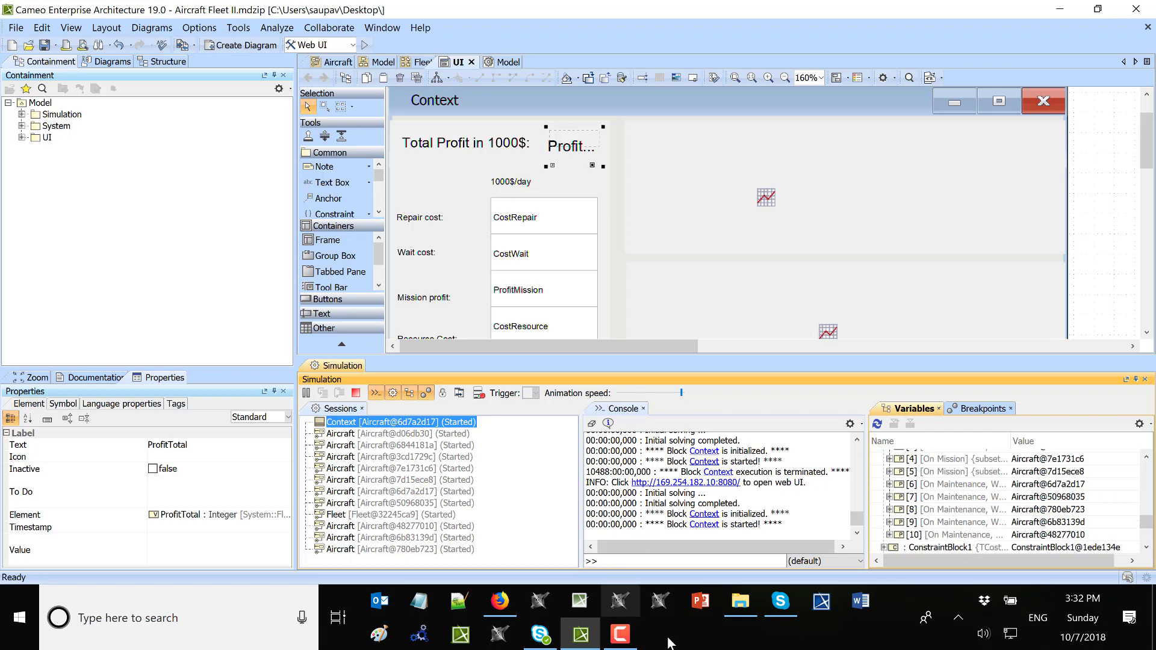
{"action": "left_click", "coordinate": [499, 601]}
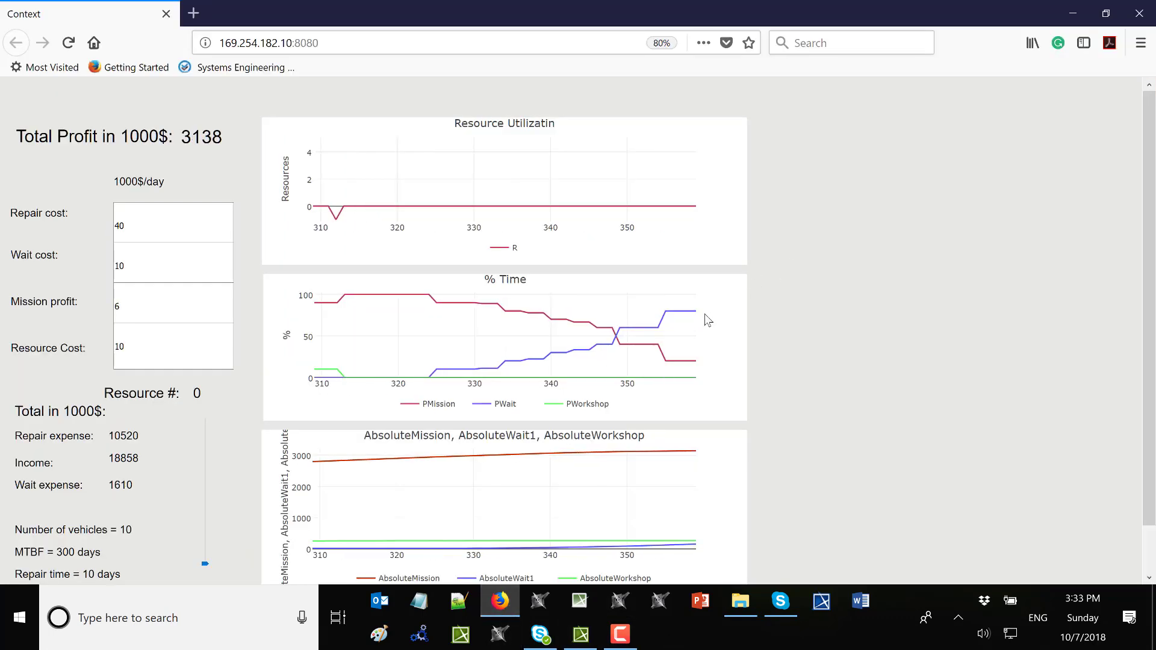
Step: Increase the number of resources to 1, 2 and finally 3 in the running web simulation, examining the charts after each change
{"action": "mouse_move", "coordinate": [652, 317]}
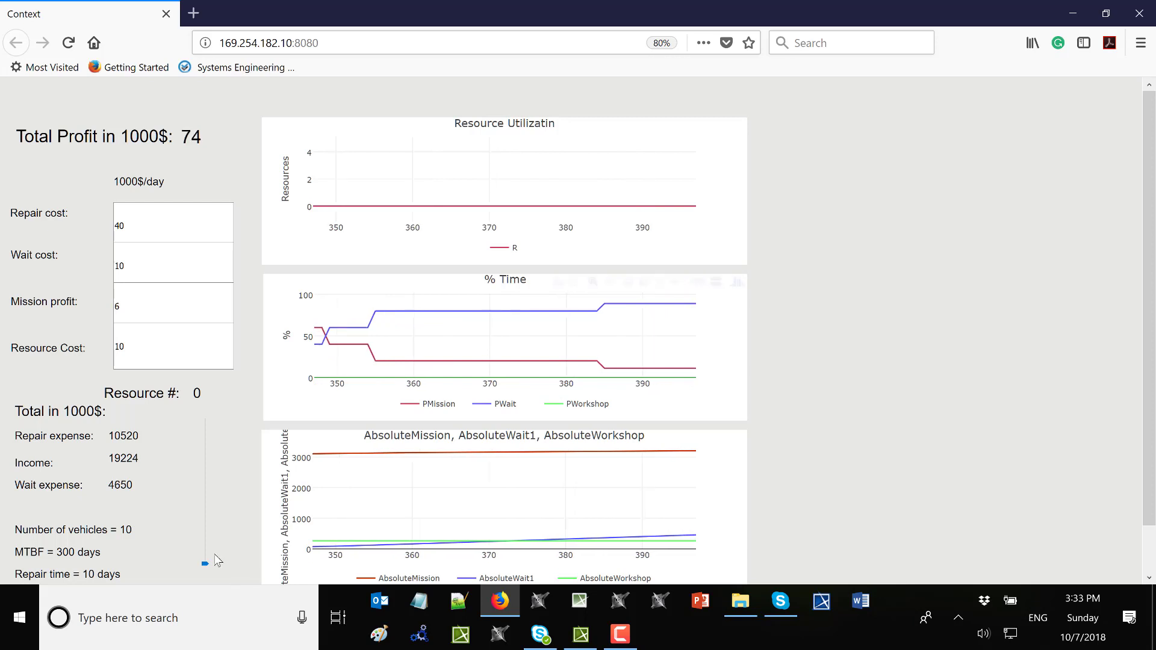
{"action": "left_click", "coordinate": [206, 550]}
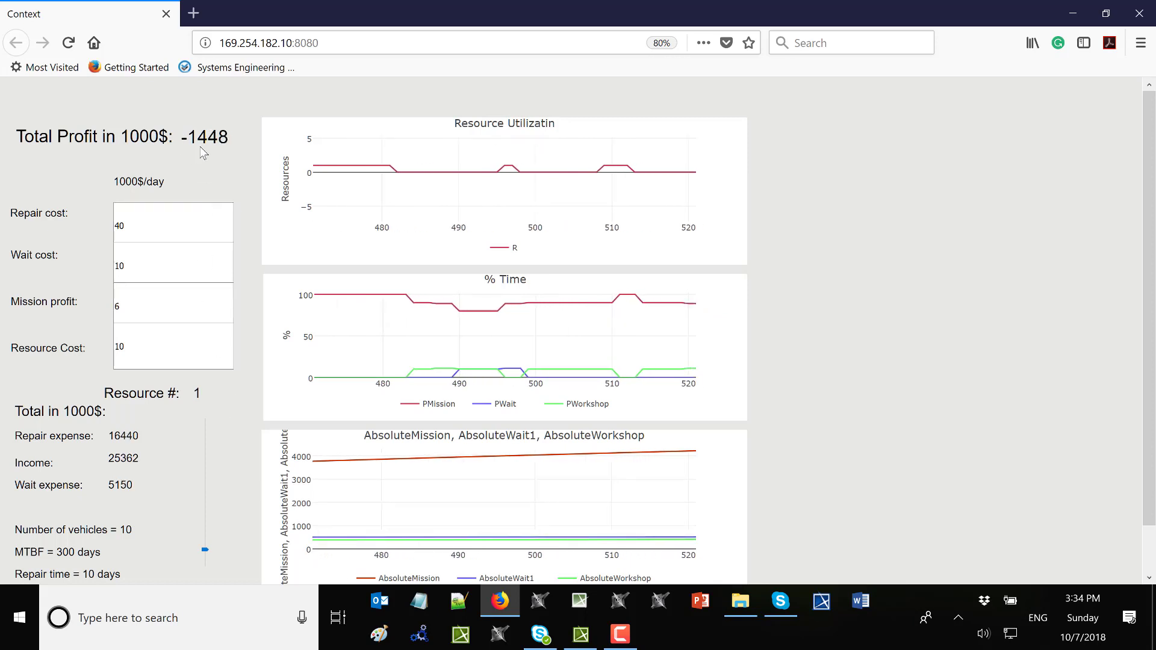
{"action": "left_click", "coordinate": [124, 225]}
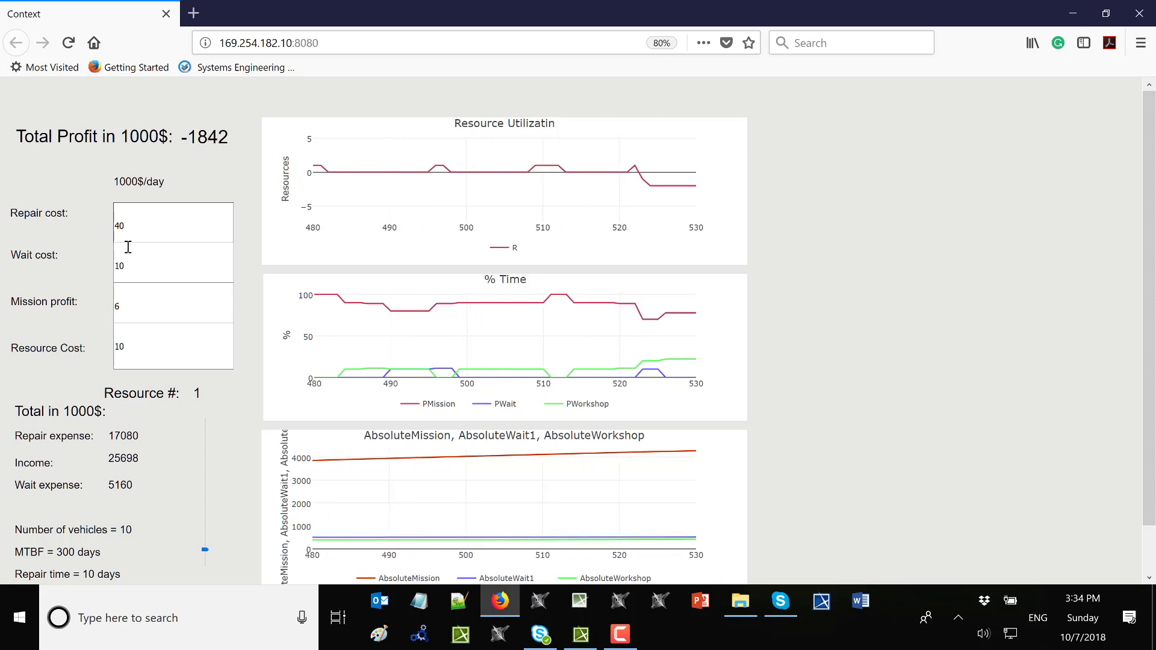
{"action": "left_click", "coordinate": [130, 265]}
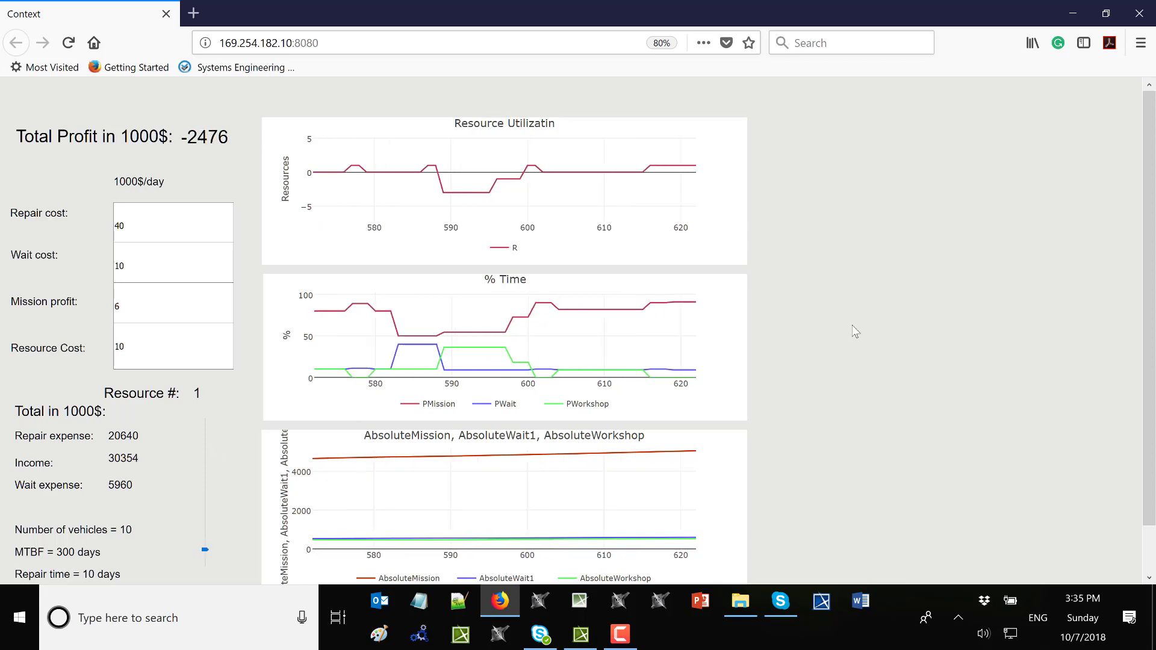
{"action": "mouse_move", "coordinate": [640, 374]}
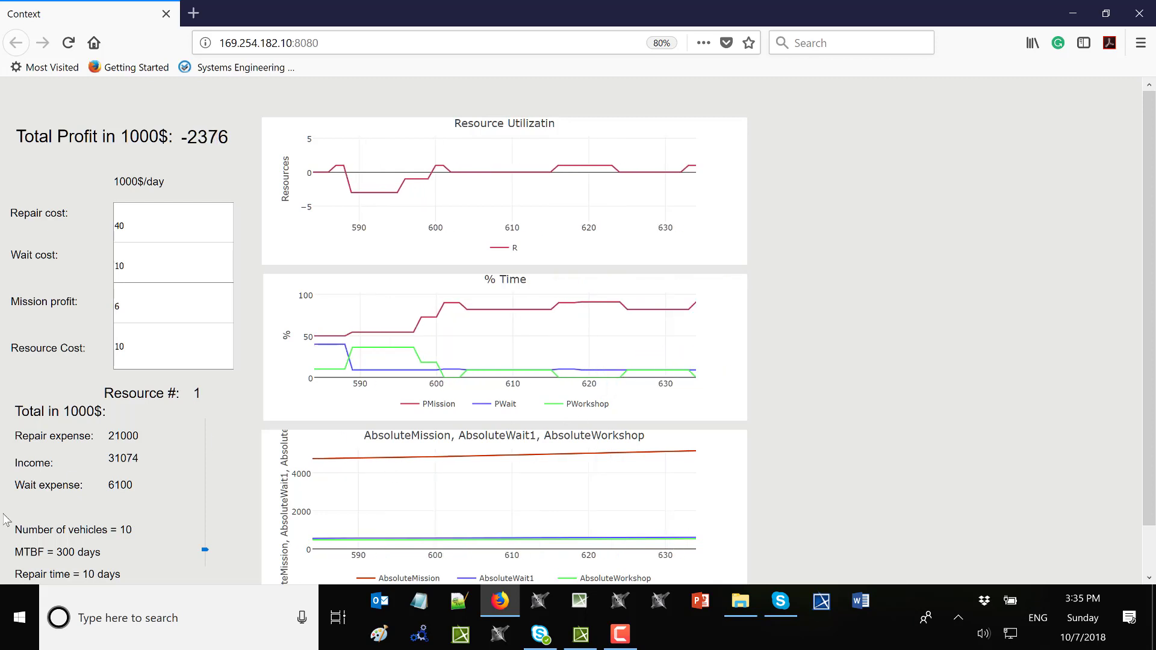
{"action": "left_click", "coordinate": [205, 532]}
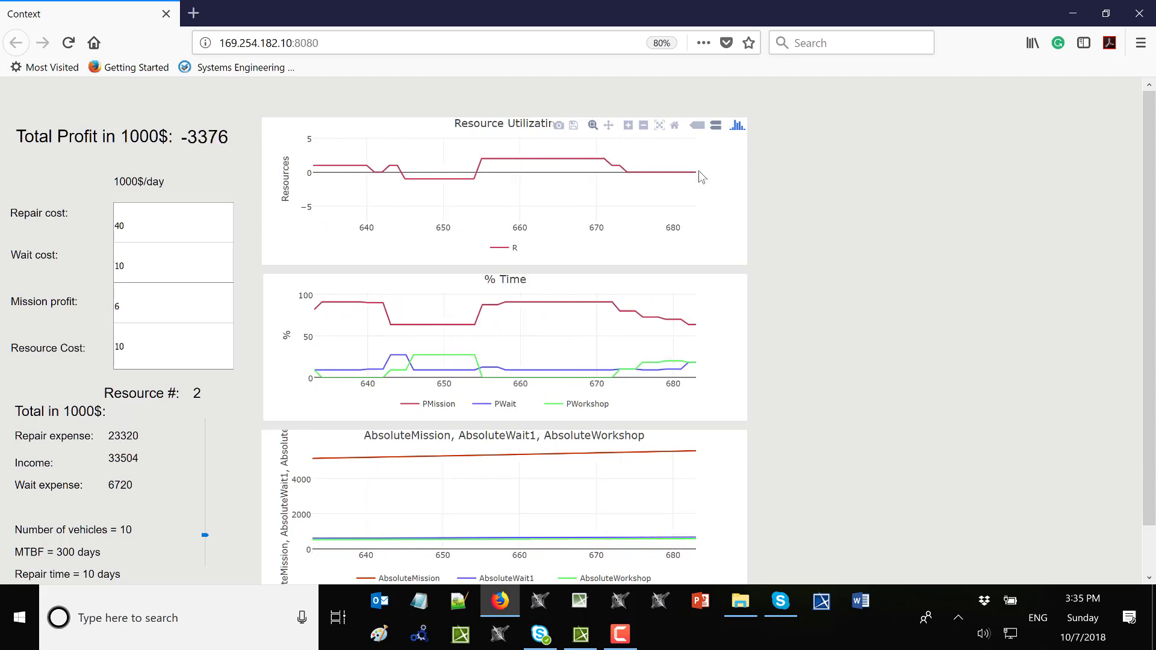
{"action": "left_click_drag", "start_coordinate": [208, 528], "coordinate": [206, 514]}
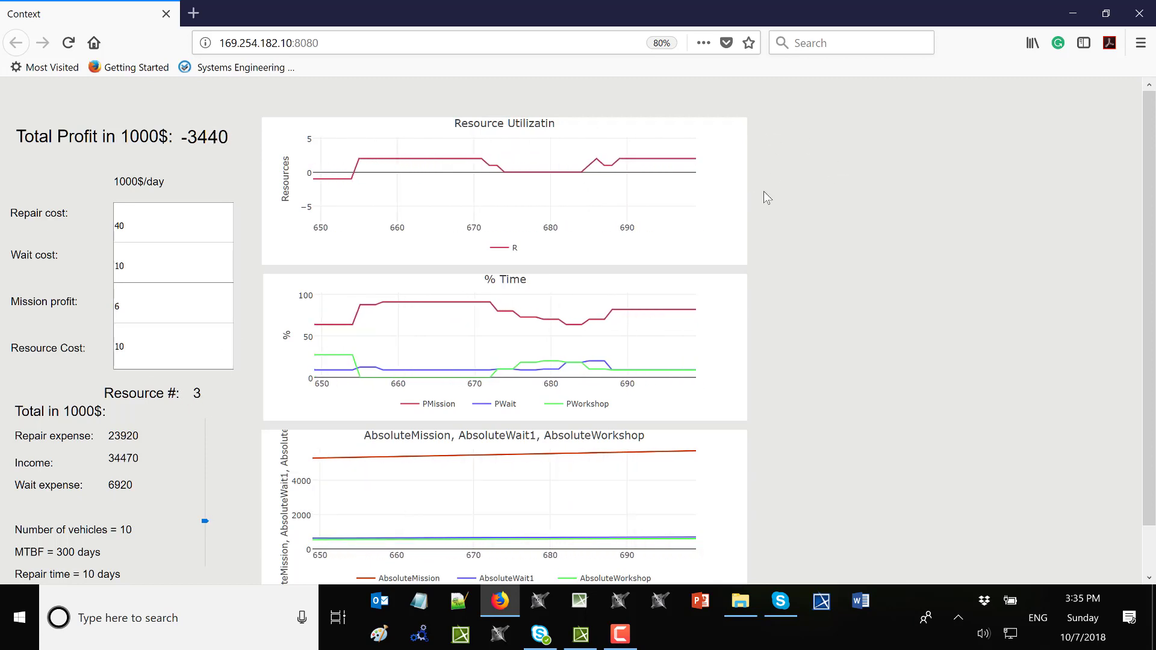
{"action": "mouse_move", "coordinate": [748, 196]}
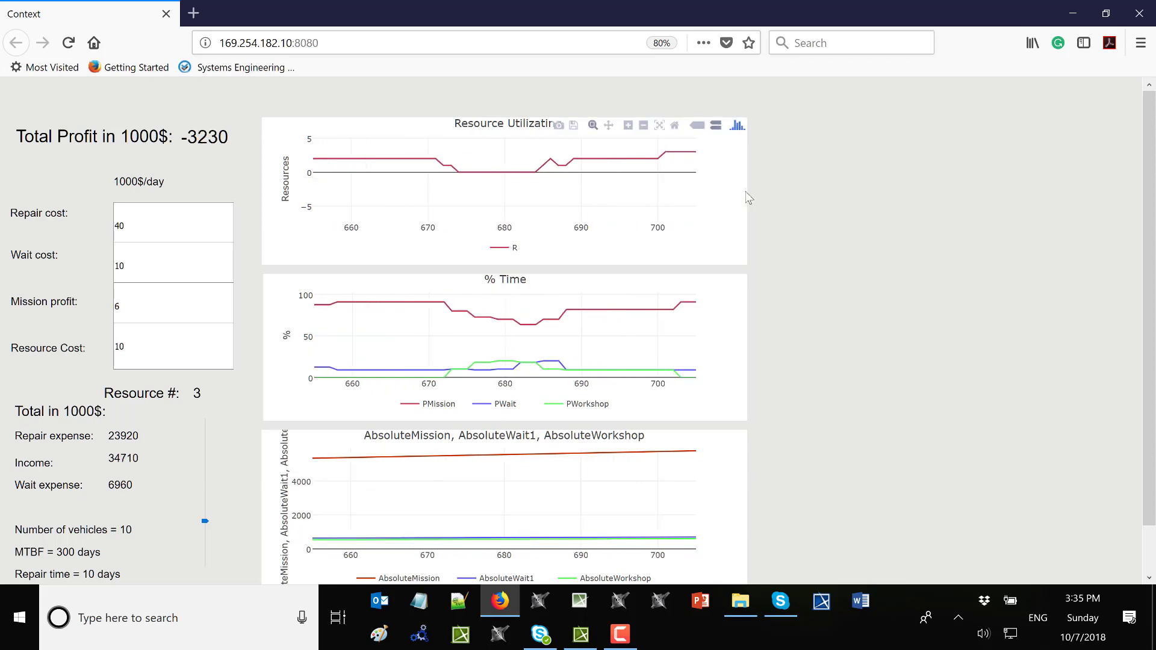
{"action": "mouse_move", "coordinate": [642, 188]}
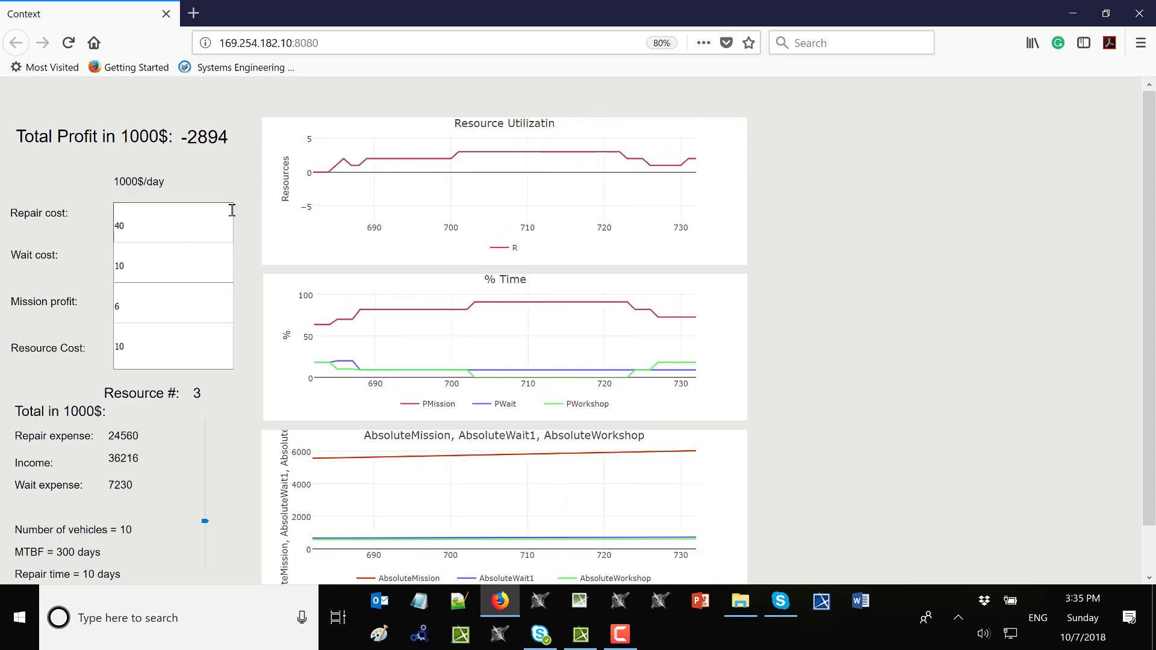
Step: Switch to Cameo Enterprise Architecture and terminate the running Context simulation
{"action": "left_click", "coordinate": [581, 634]}
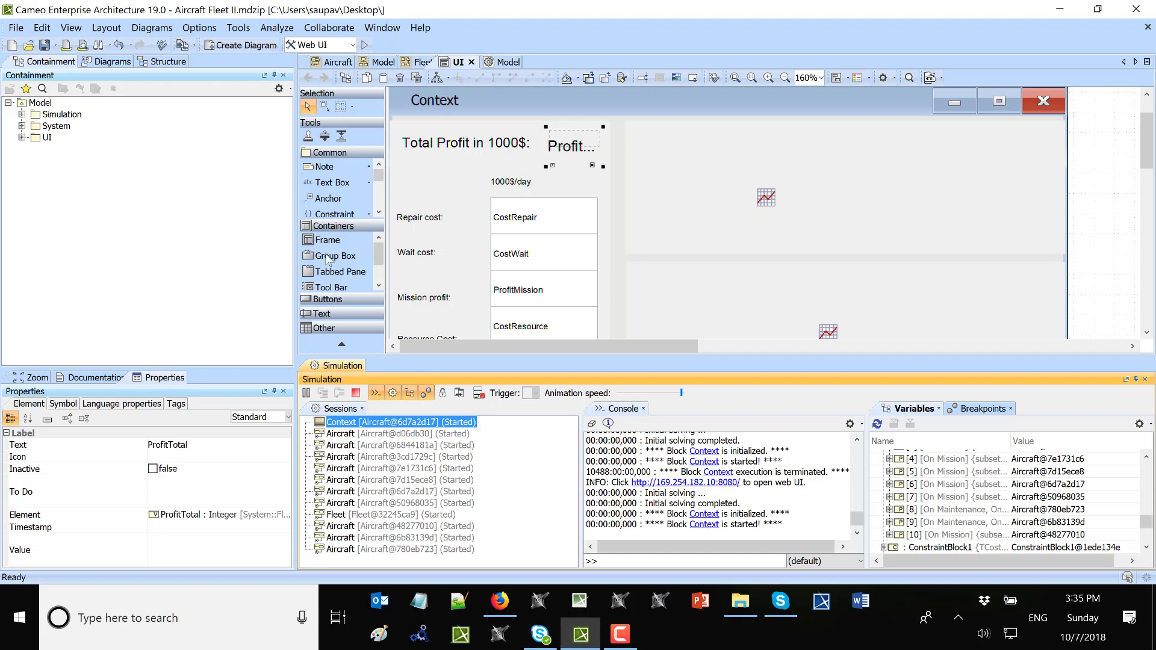
{"action": "left_click", "coordinate": [356, 393]}
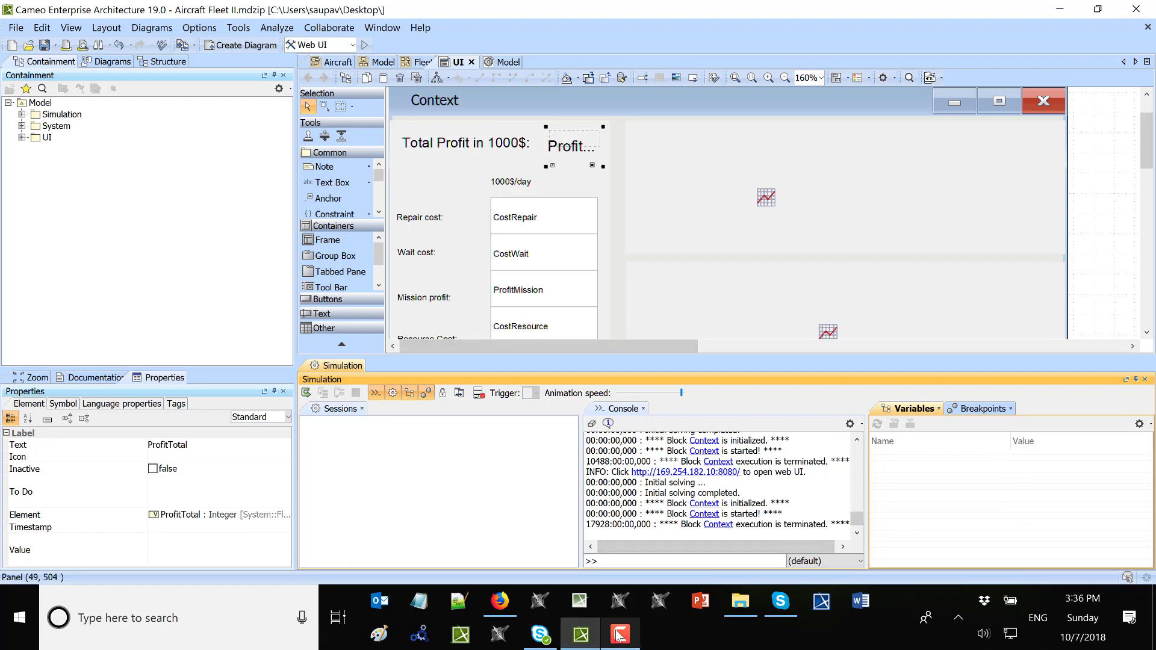
{"action": "mouse_move", "coordinate": [620, 634]}
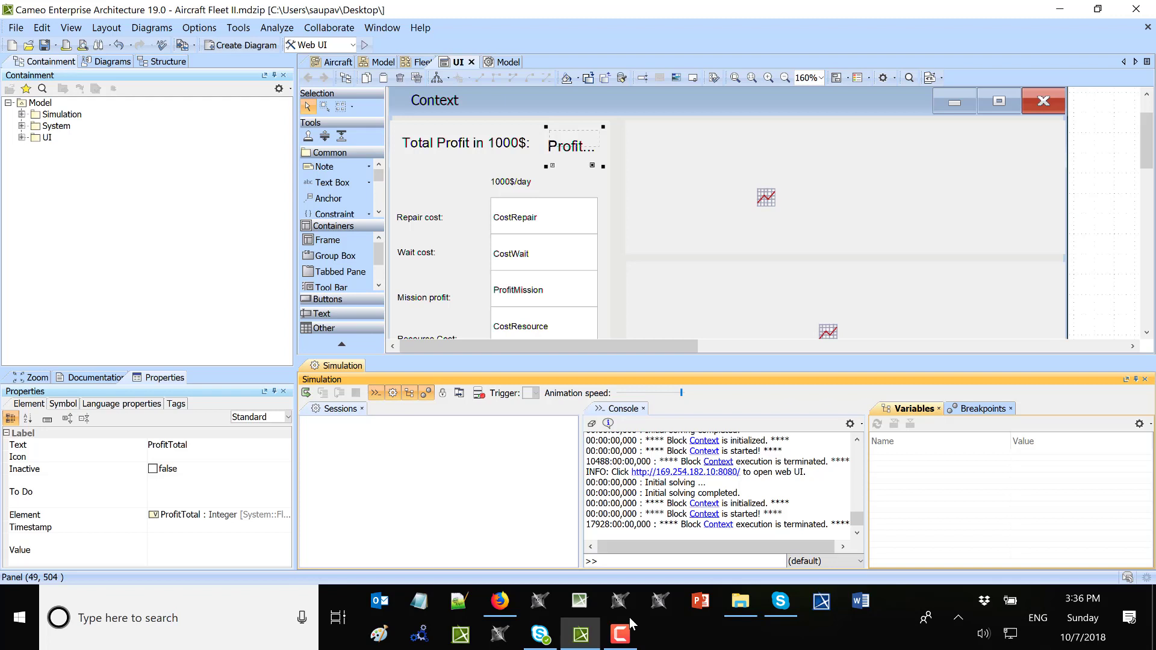
{"action": "left_click", "coordinate": [623, 642]}
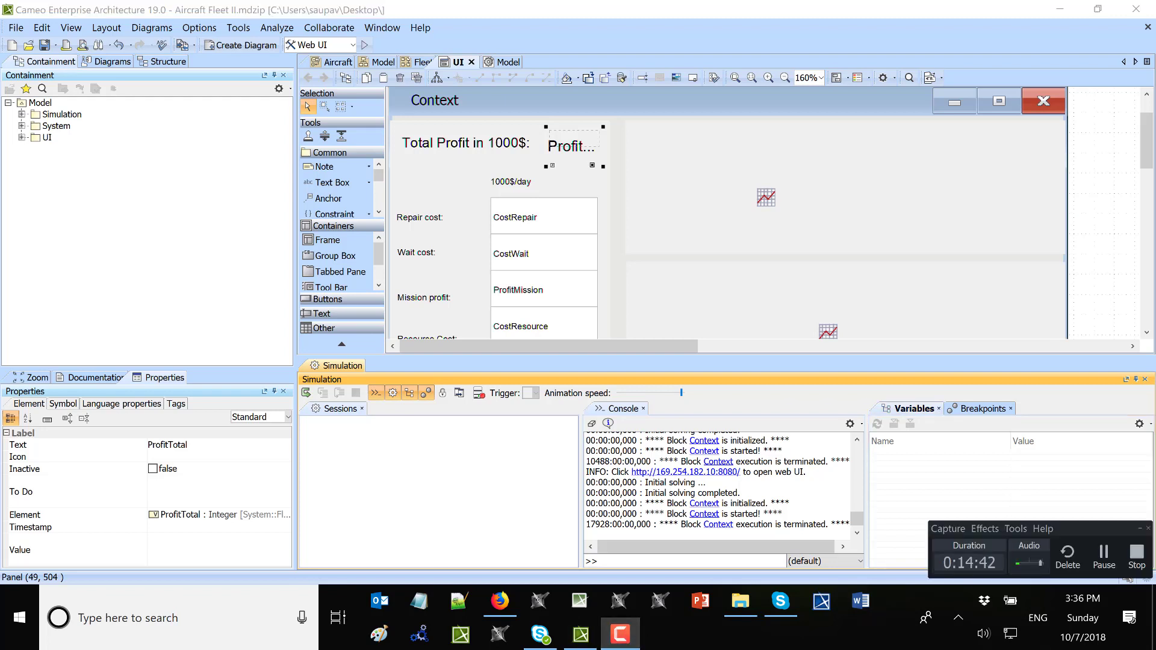